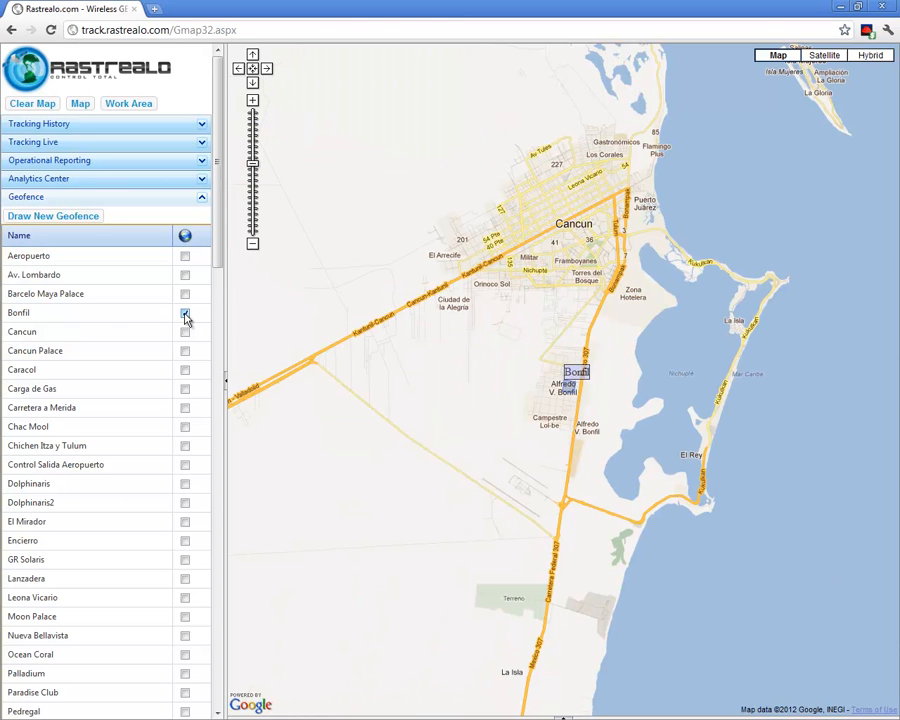
# Hide the Bonfil geofence and show the existing Cancun and Aeropuerto geofences on the map one at a time
pyautogui.click(185, 314)
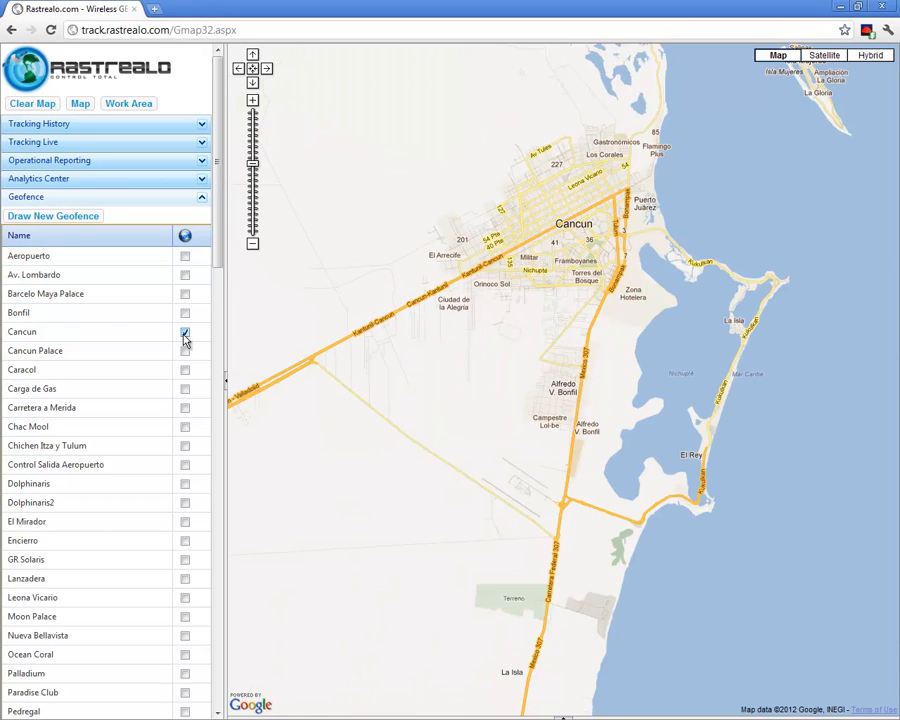
pyautogui.click(184, 334)
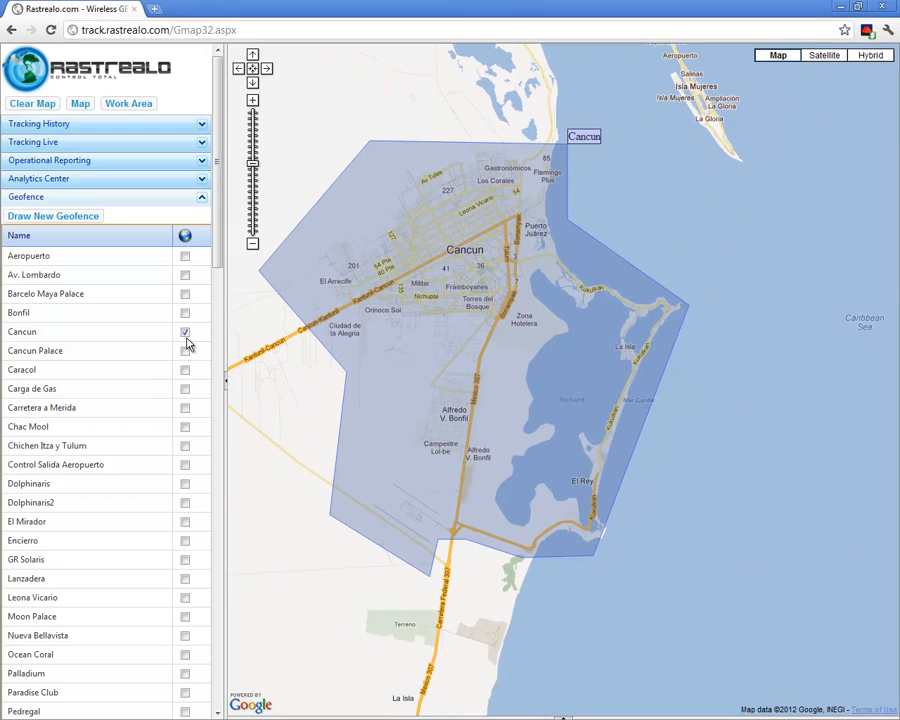
pyautogui.click(184, 332)
pyautogui.click(185, 256)
pyautogui.moveTo(547, 328); pyautogui.dragTo(470, 465)
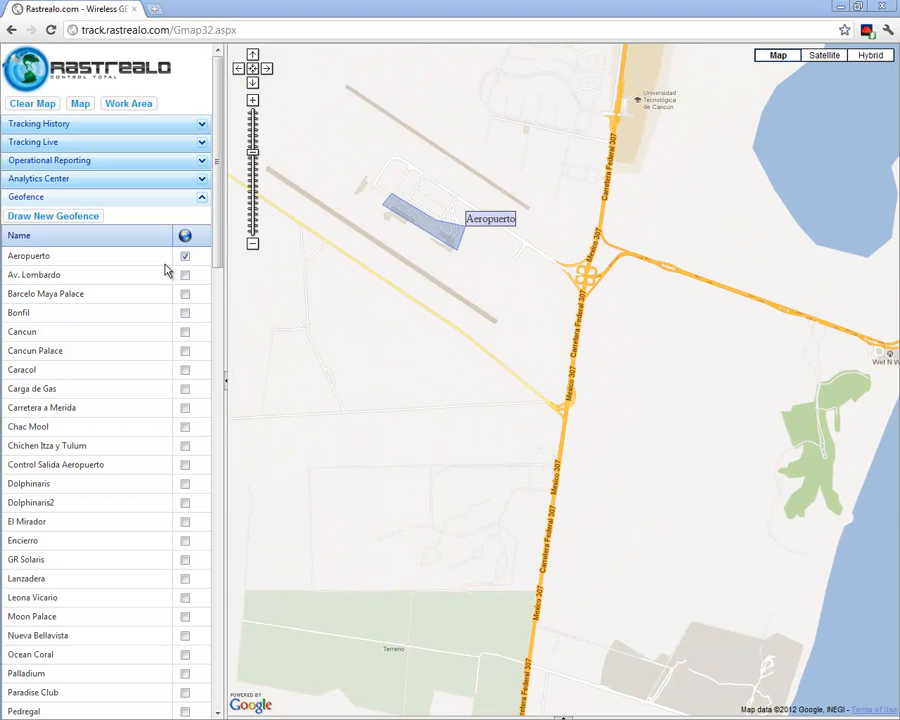
pyautogui.moveTo(217, 245); pyautogui.dragTo(280, 617)
# Draw a new six-corner geofence of about 62 km² around Playa del Carmen and name it Playa Carmen
pyautogui.click(53, 222)
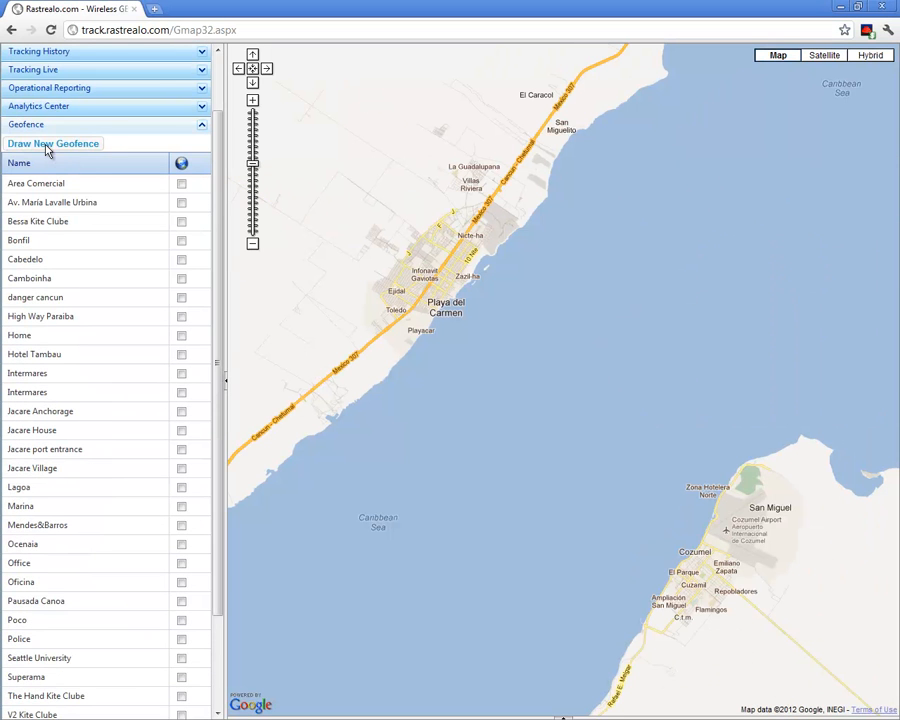
pyautogui.click(46, 146)
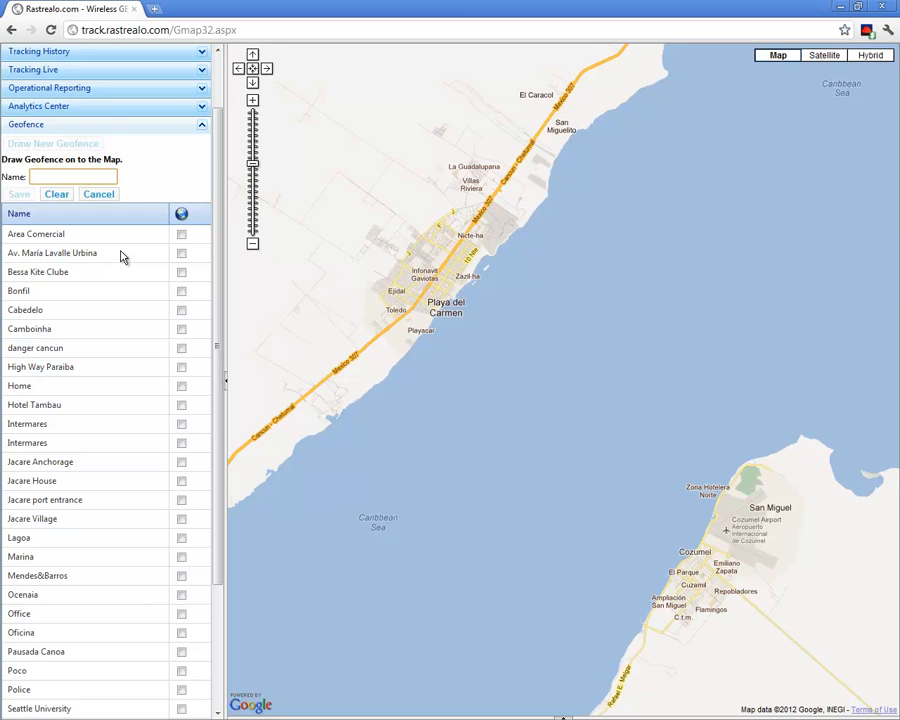
pyautogui.write('Playa Carmen')
pyautogui.click(429, 142)
pyautogui.click(540, 185)
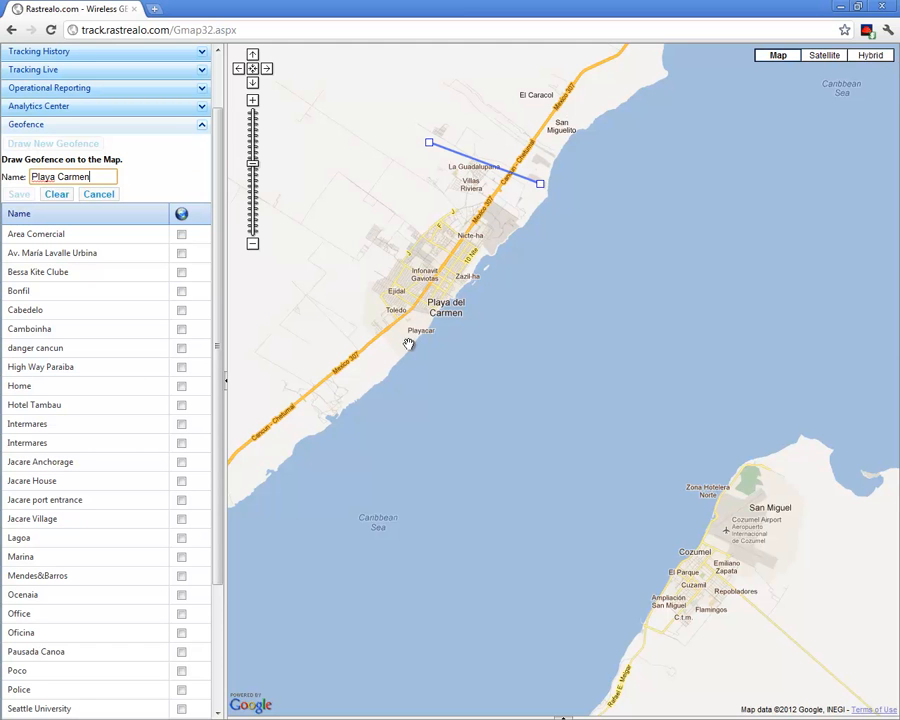
pyautogui.click(465, 343)
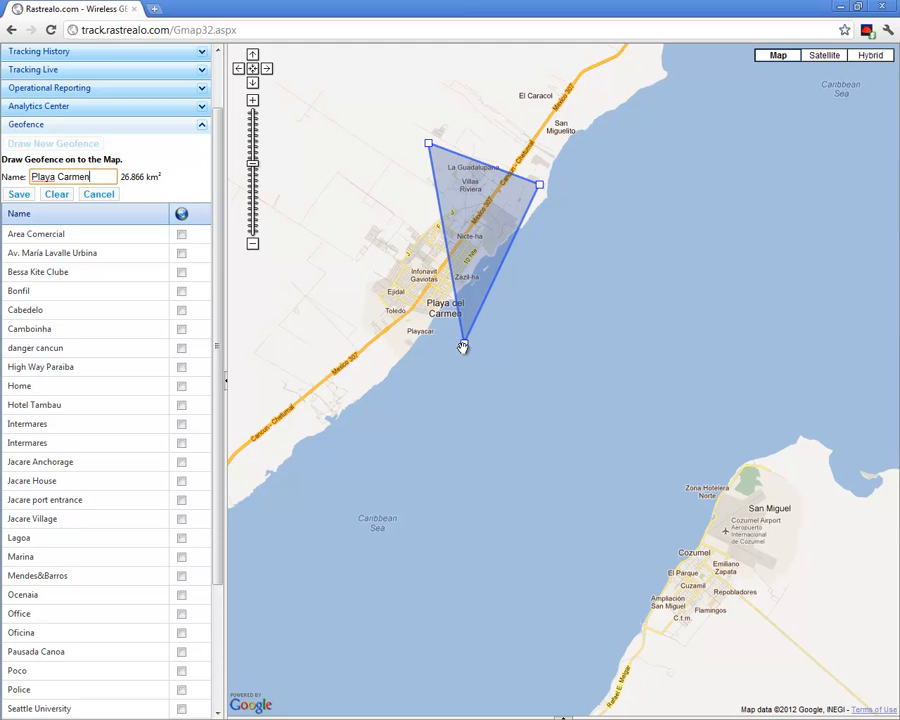
pyautogui.click(381, 317)
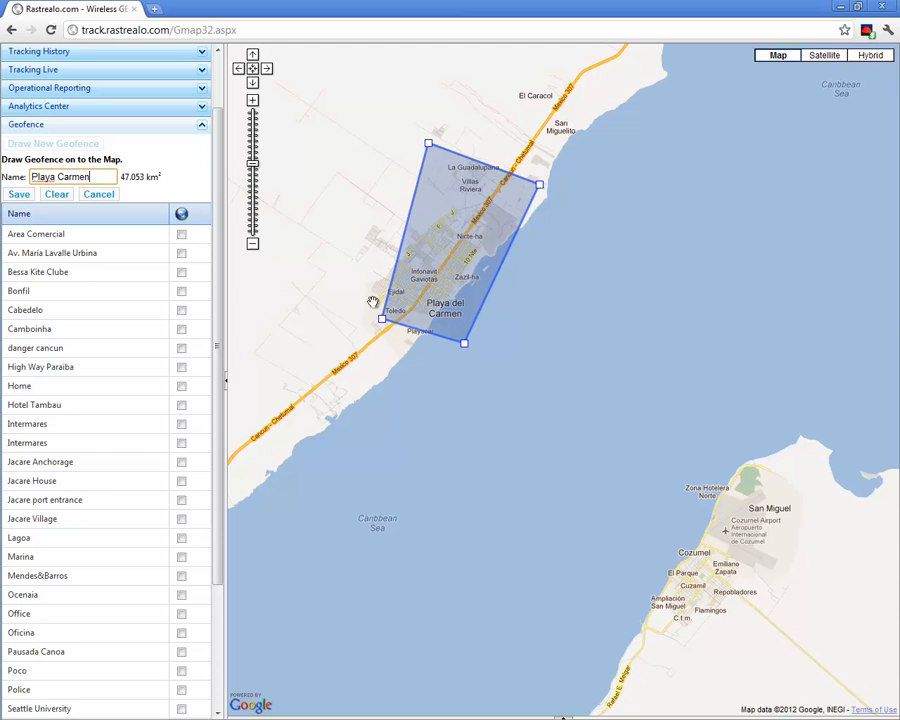
pyautogui.click(357, 281)
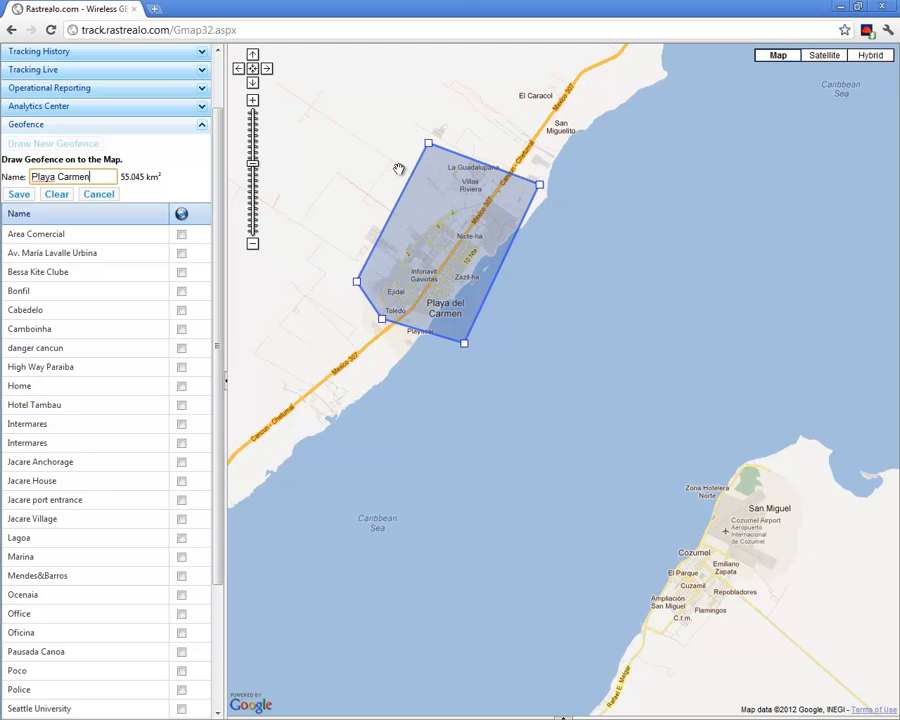
pyautogui.click(357, 203)
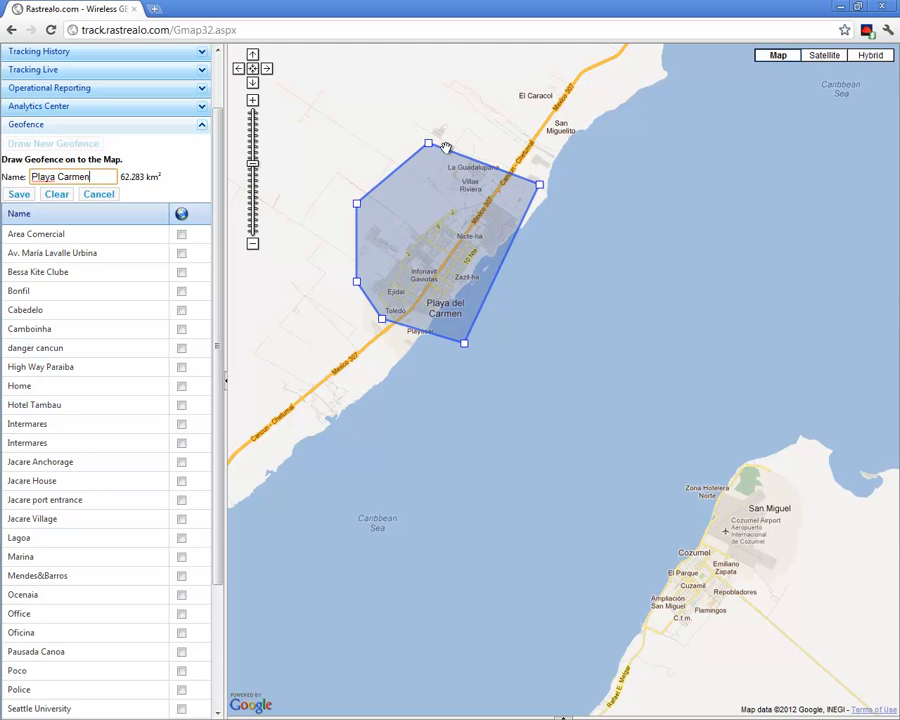
# Reshape the geofence's corners to follow the Playa del Carmen town area, about 30 km², and save it
pyautogui.moveTo(428, 150); pyautogui.dragTo(469, 167)
pyautogui.moveTo(537, 186); pyautogui.dragTo(530, 238)
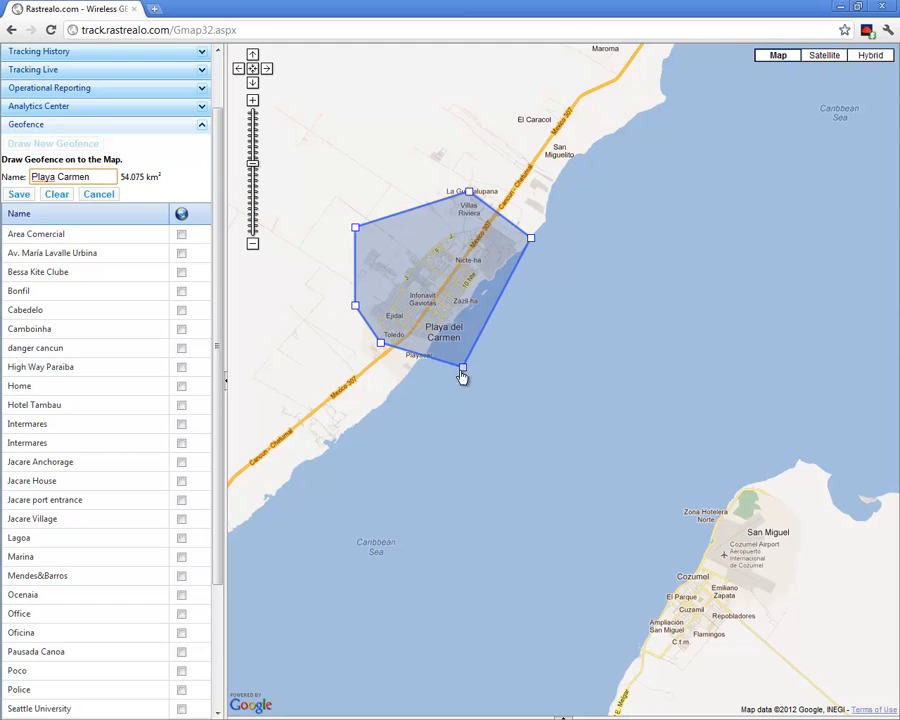
pyautogui.moveTo(462, 367); pyautogui.dragTo(443, 347)
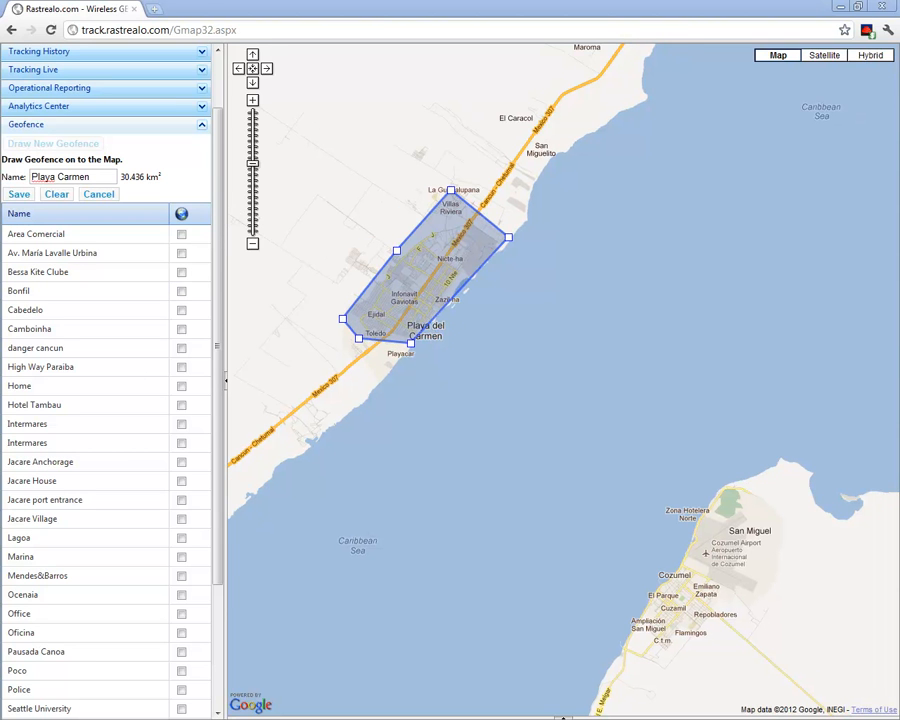
pyautogui.click(18, 195)
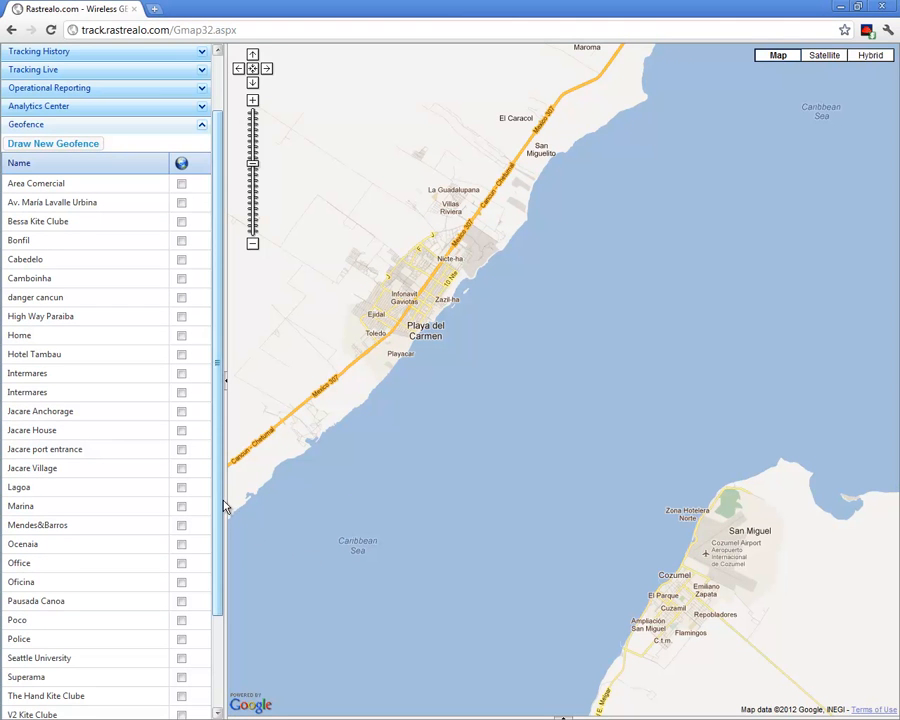
# Find the saved Playa Carmen geofence in the list and display it on the map
pyautogui.scroll(-3, 72, 552)
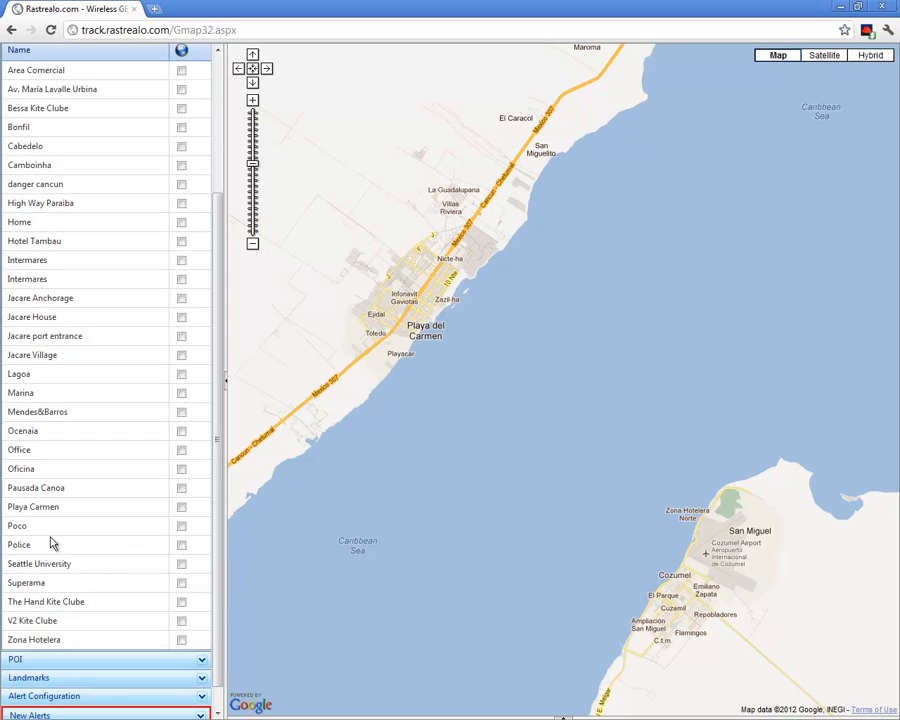
pyautogui.click(181, 508)
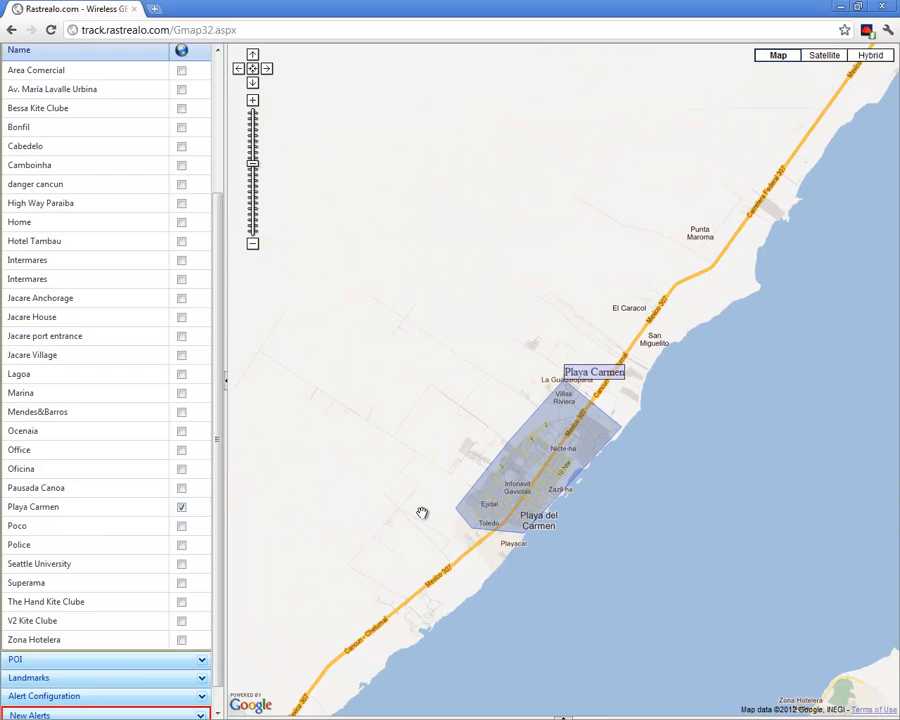
pyautogui.moveTo(424, 515); pyautogui.dragTo(258, 279)
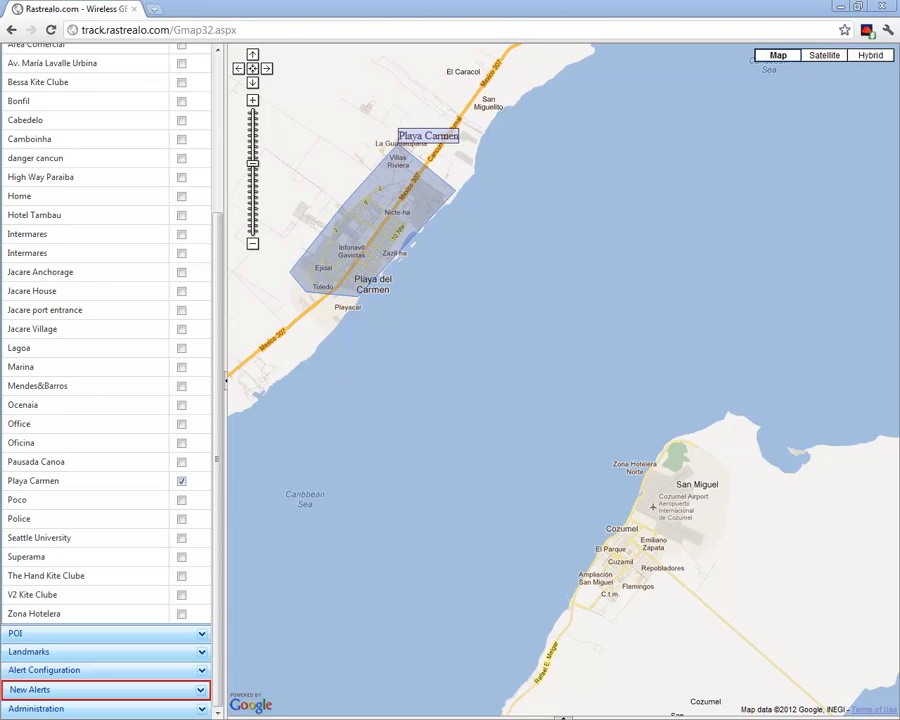
# Create and save a new alert configuration named Enter Playa de Carmen with the type Geofence In
pyautogui.click(73, 677)
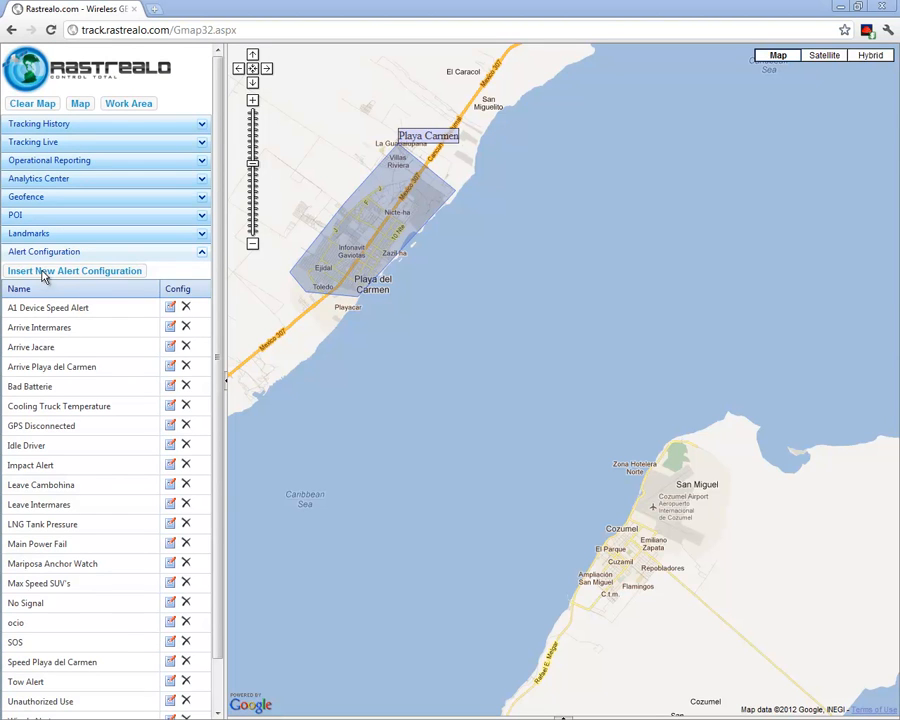
pyautogui.click(44, 272)
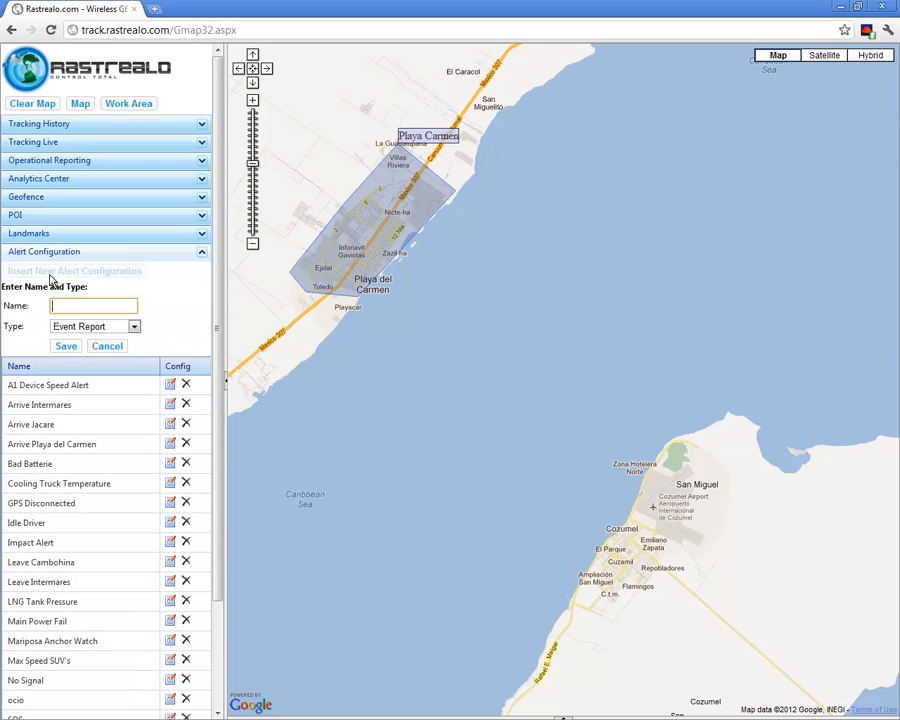
pyautogui.click(134, 327)
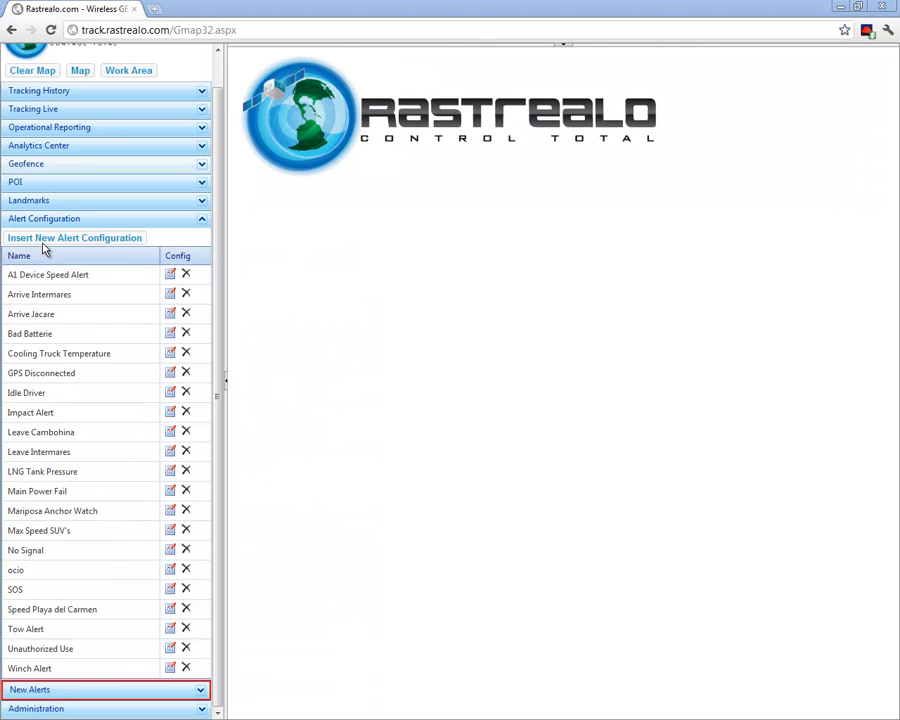
pyautogui.click(43, 240)
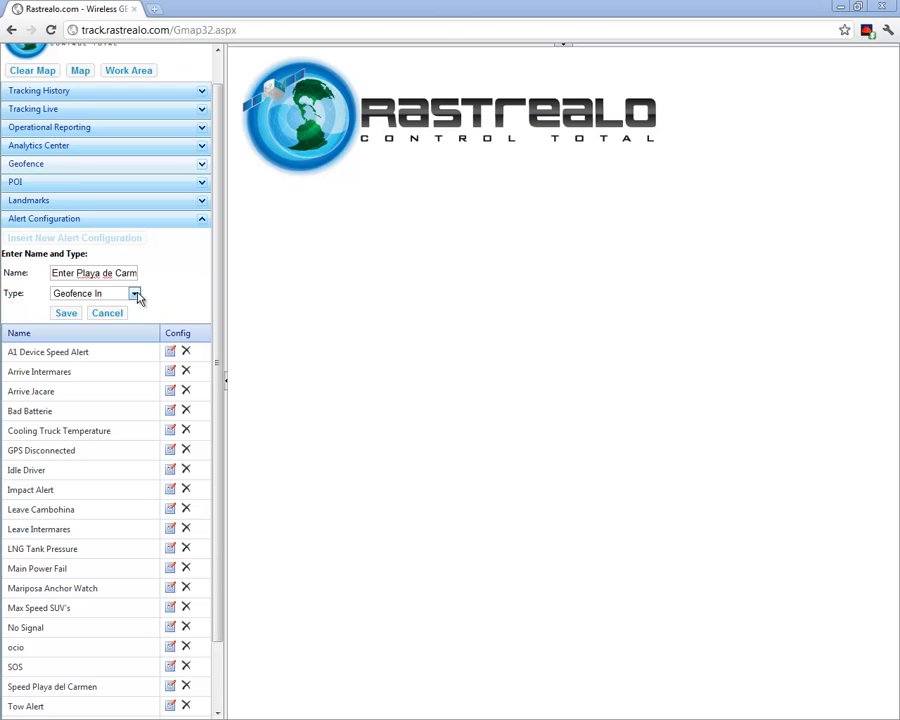
pyautogui.click(132, 293)
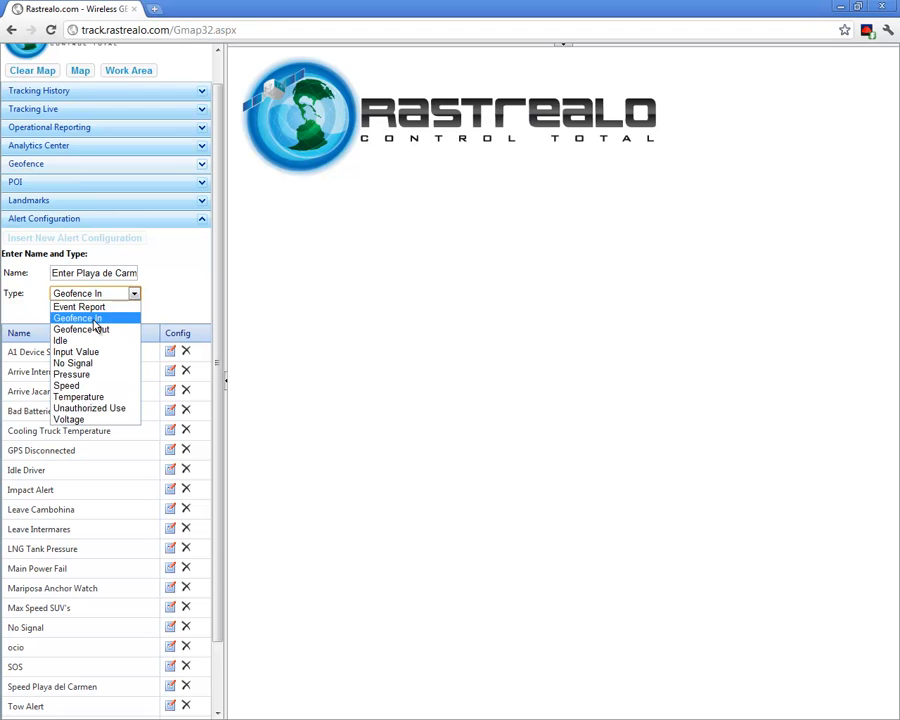
pyautogui.click(96, 320)
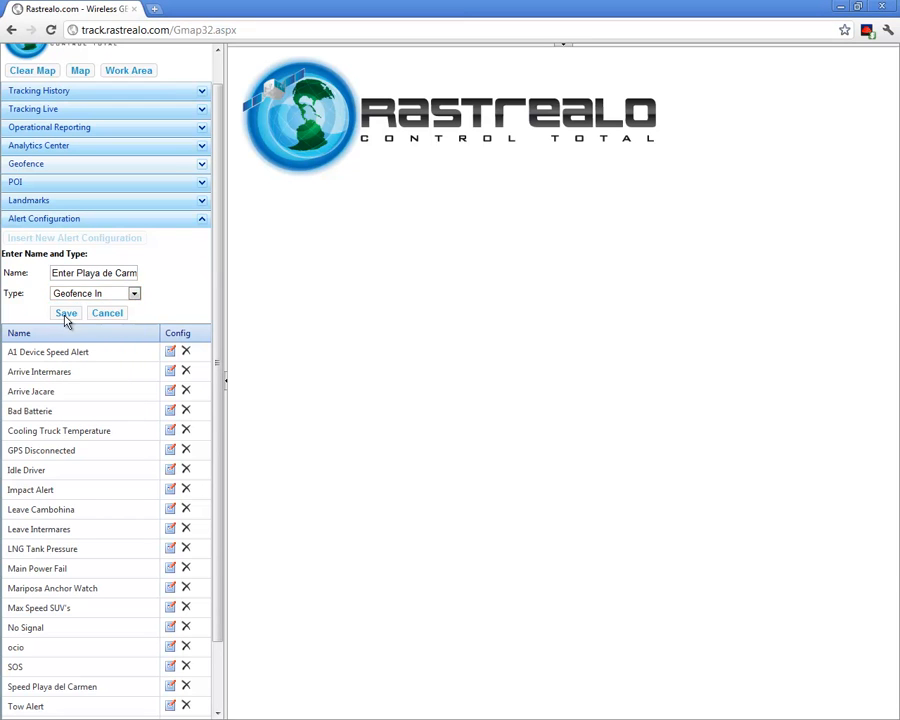
pyautogui.click(66, 314)
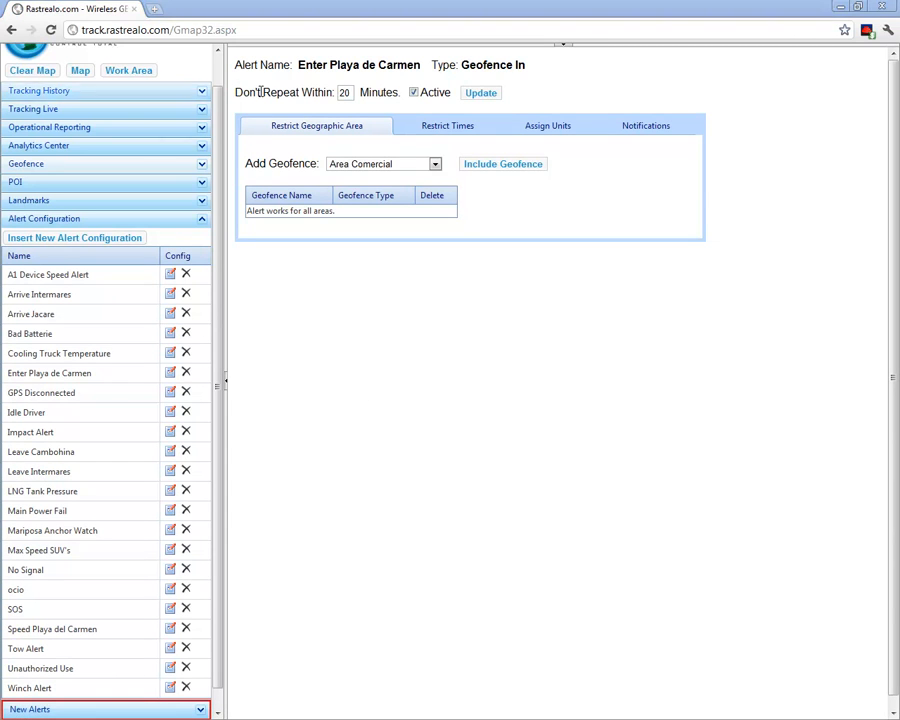
# Restrict the alert's geographic area by including the Playa Carmen geofence
pyautogui.click(437, 167)
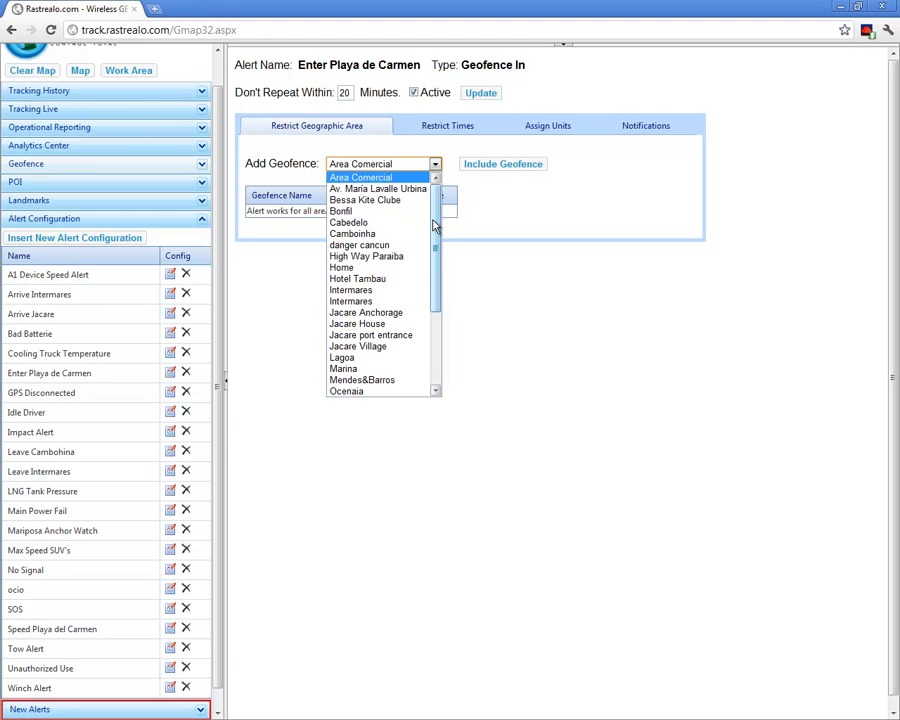
pyautogui.moveTo(436, 230); pyautogui.dragTo(444, 305)
pyautogui.click(398, 315)
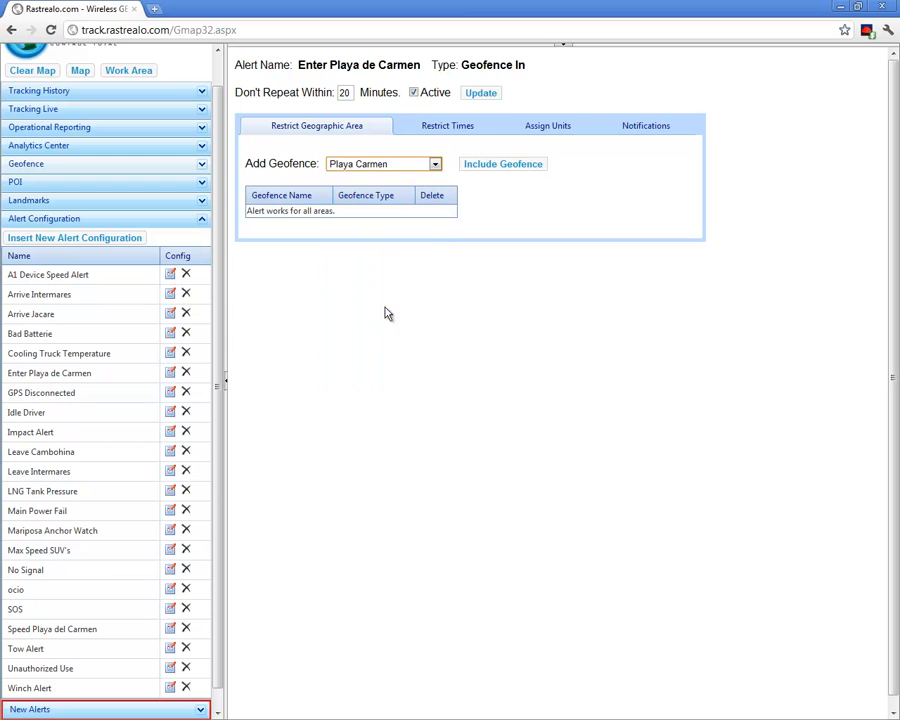
pyautogui.click(487, 168)
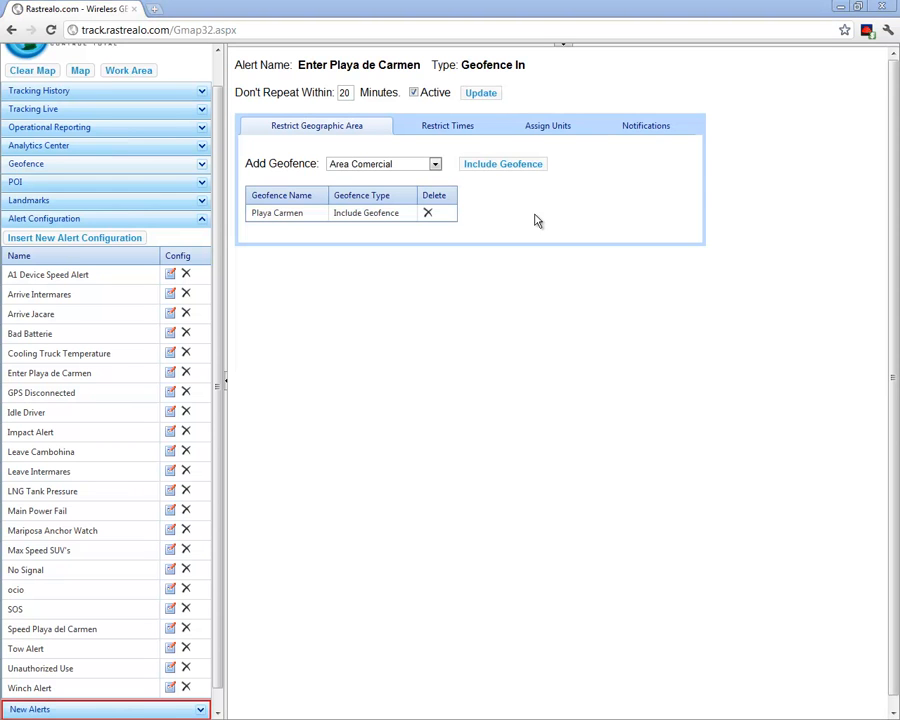
# Review the alert's active days and time restrictions
pyautogui.click(455, 129)
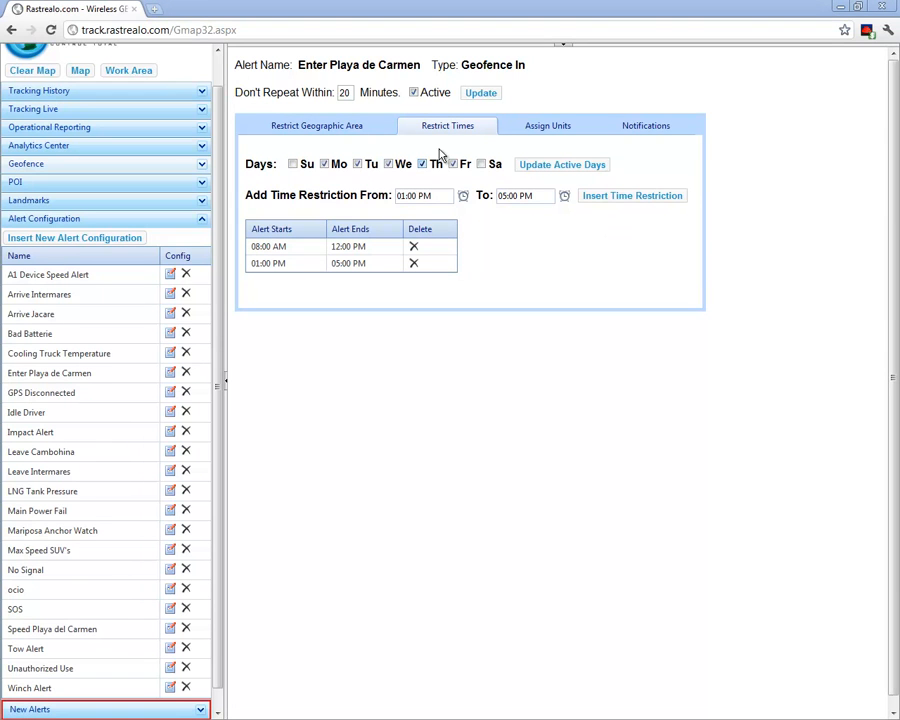
pyautogui.click(292, 164)
pyautogui.click(357, 163)
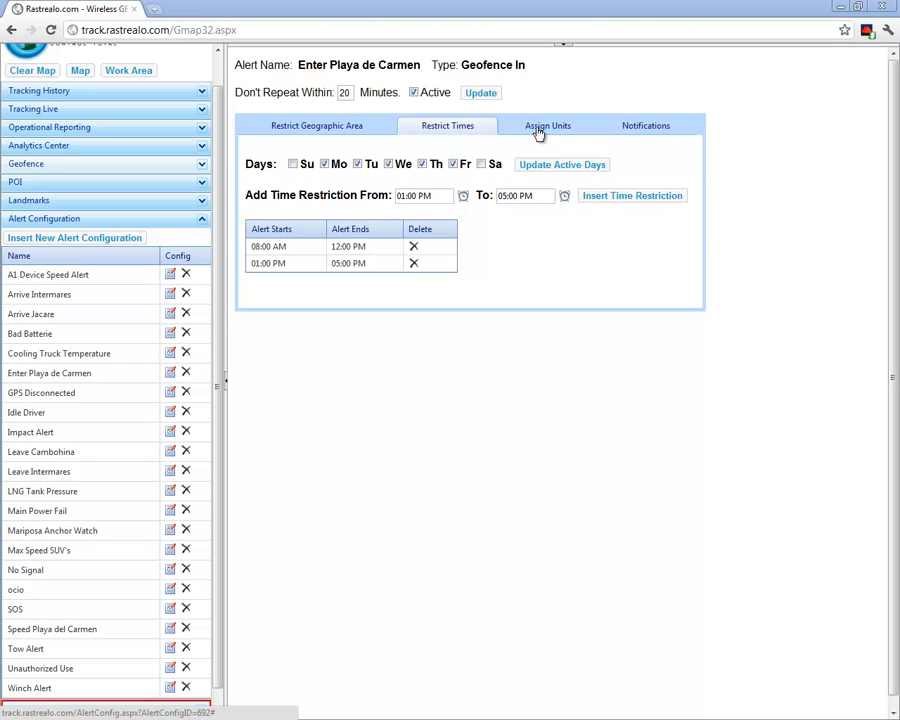
# Assign the Enter Playa de Carmen alert to the units of the Mexico group
pyautogui.click(543, 127)
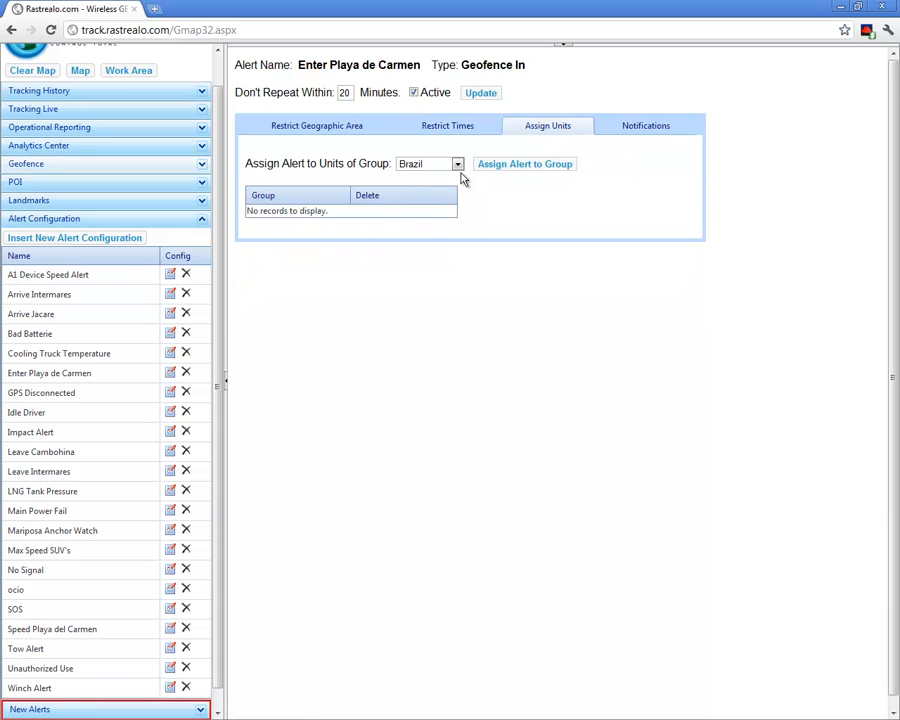
pyautogui.click(457, 165)
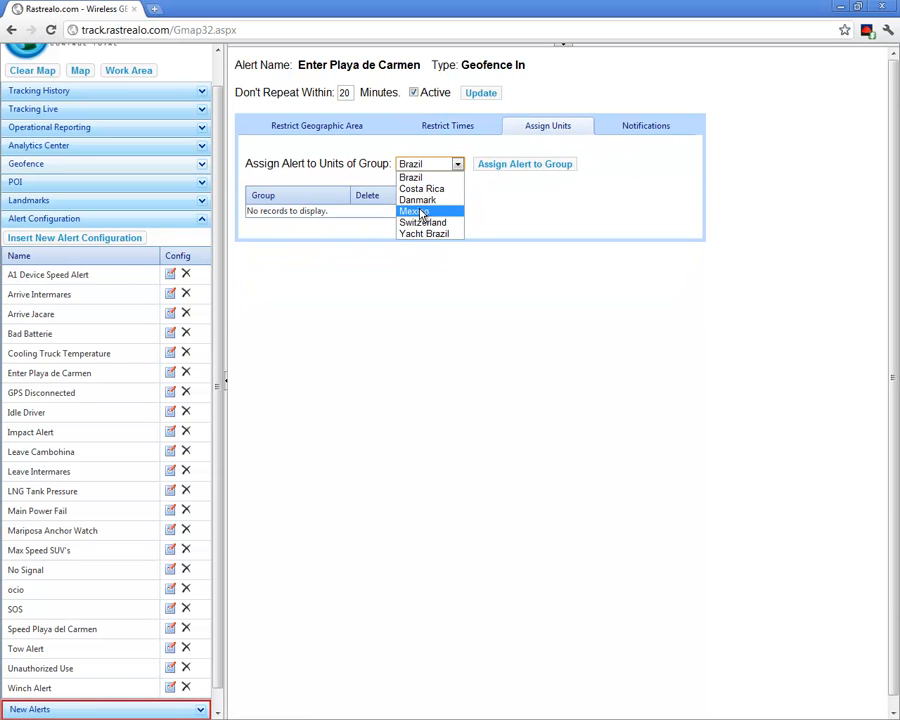
pyautogui.click(416, 213)
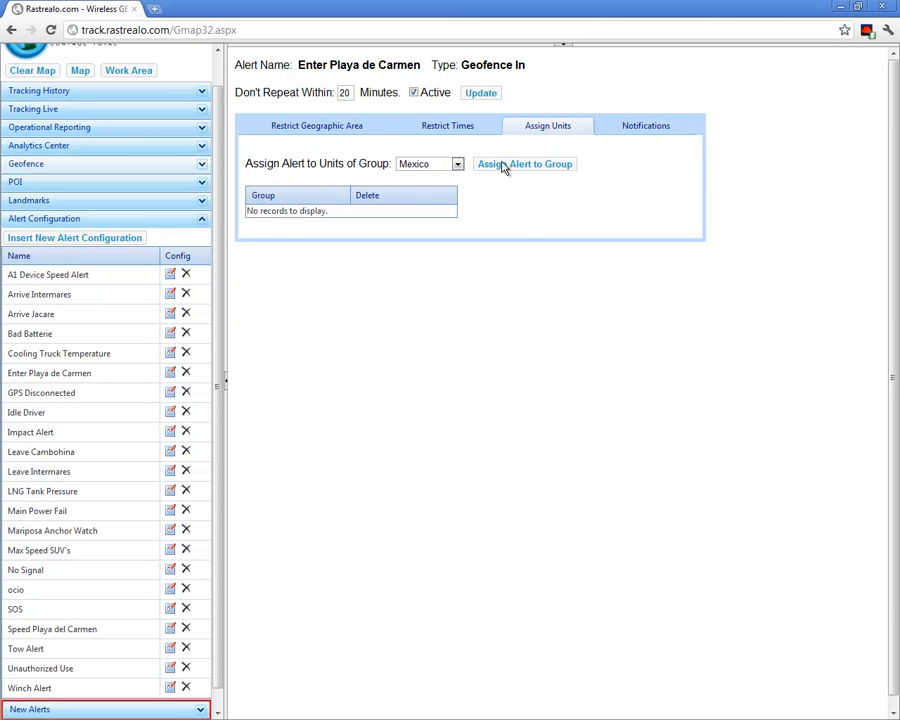
pyautogui.click(500, 166)
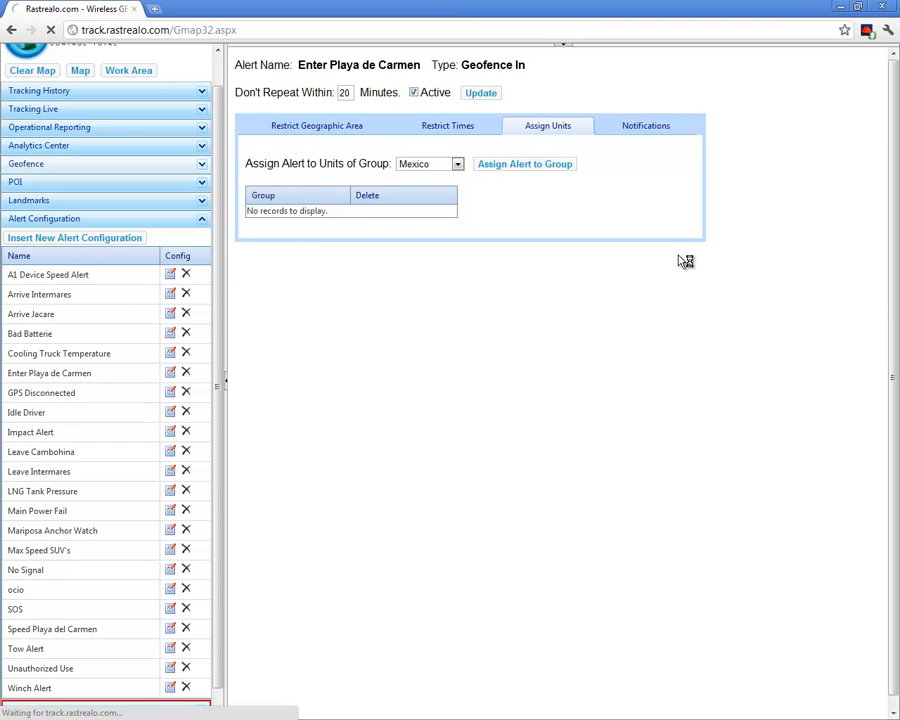
# Add the Regular Users group to the alert's online notifications and add a recipient e-mail address for e-mail alerts
pyautogui.click(645, 131)
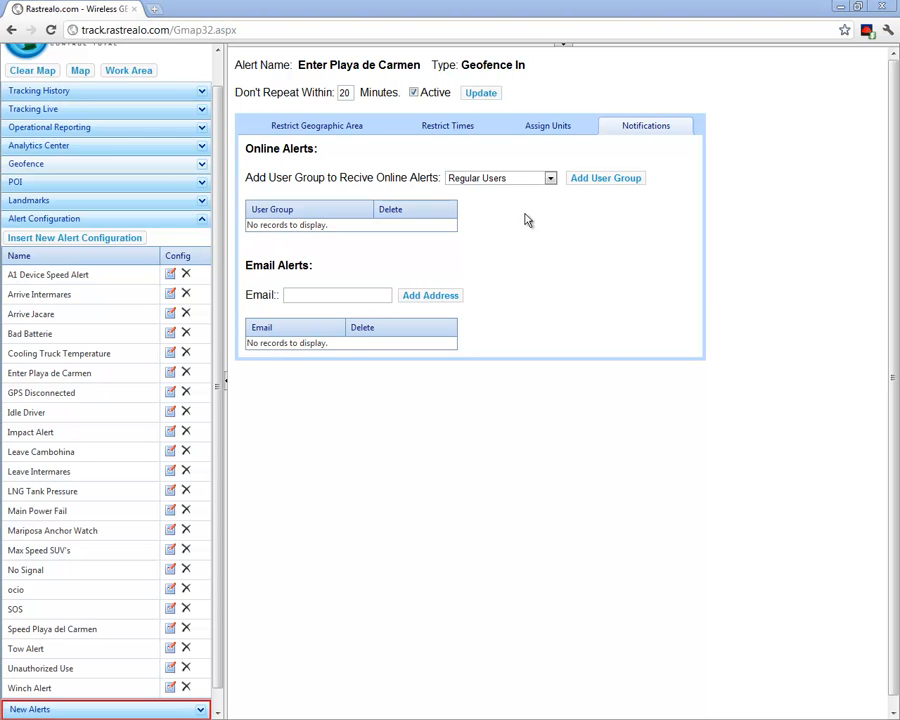
pyautogui.click(585, 179)
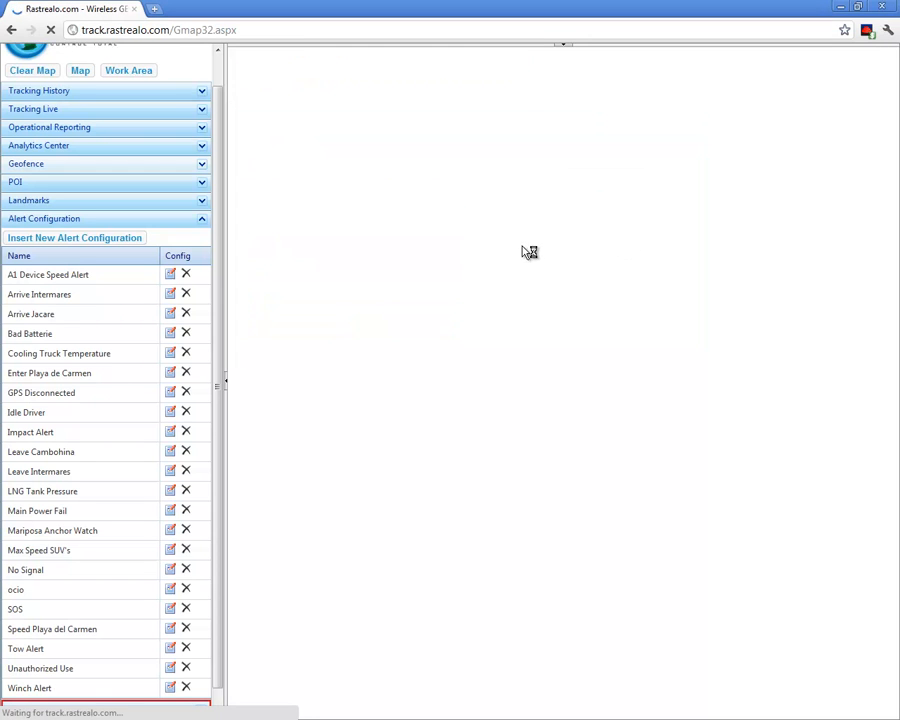
pyautogui.click(291, 298)
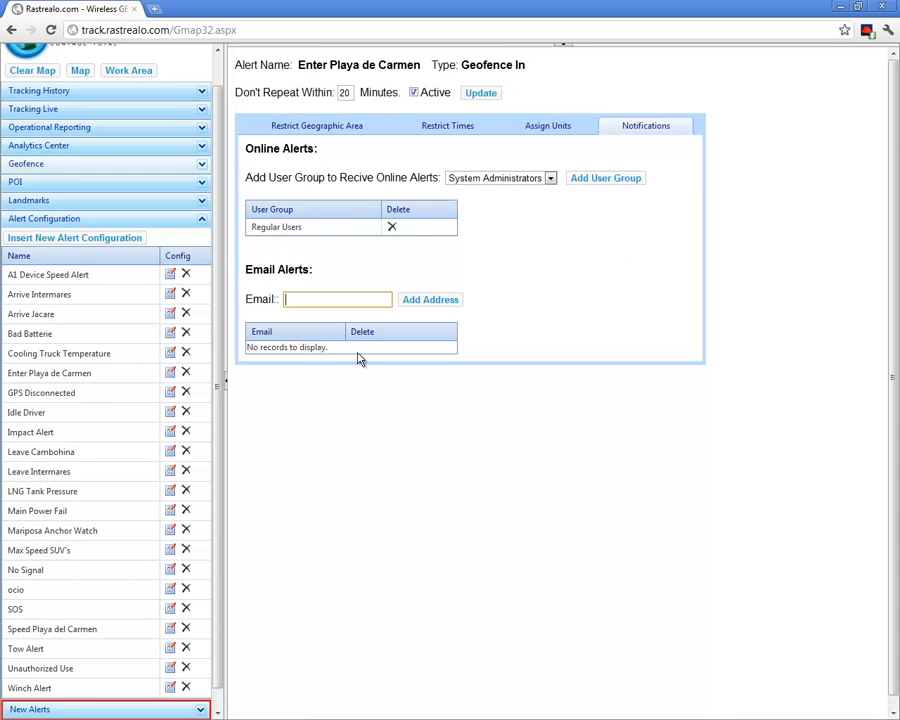
pyautogui.write('test')
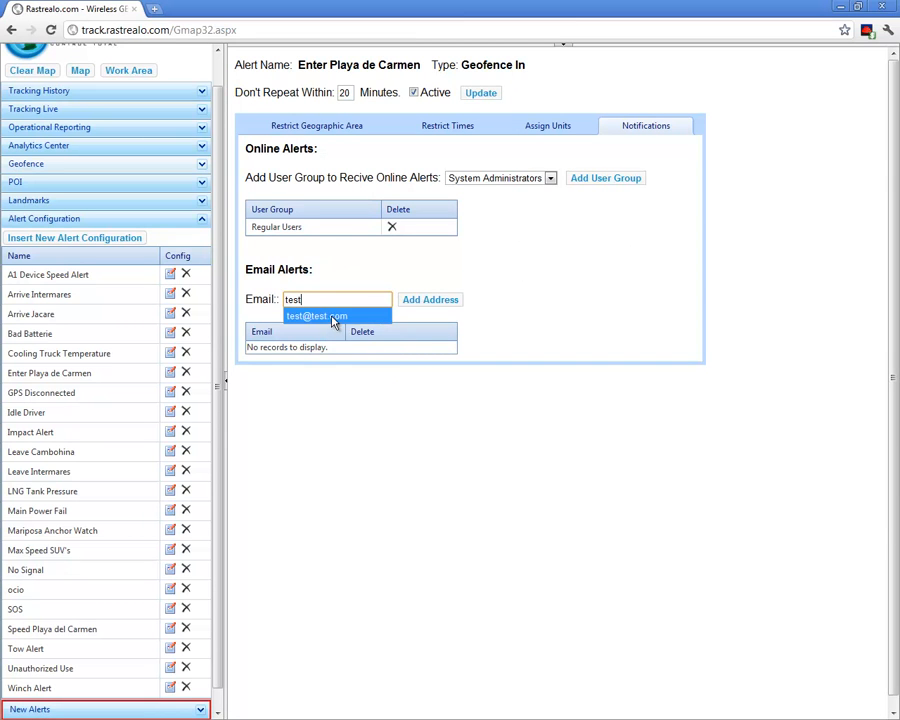
pyautogui.click(338, 317)
pyautogui.click(433, 301)
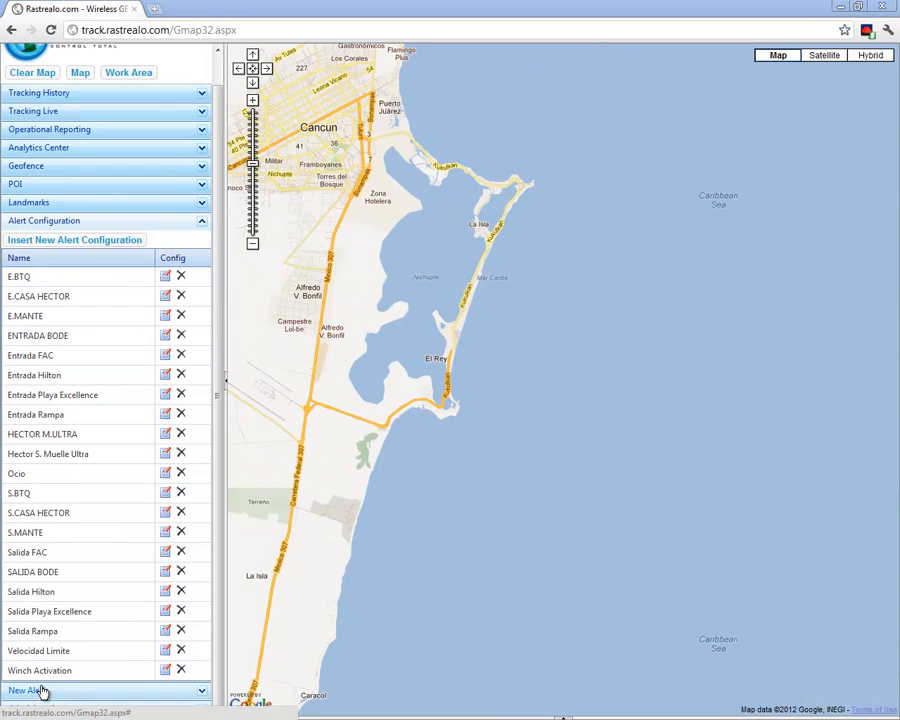
# Plot unit A-31's 2:04 AM and 5:11 AM Puerta Abierta alerts of 2/9/2012 on the map from the Alert by Name report
pyautogui.click(166, 670)
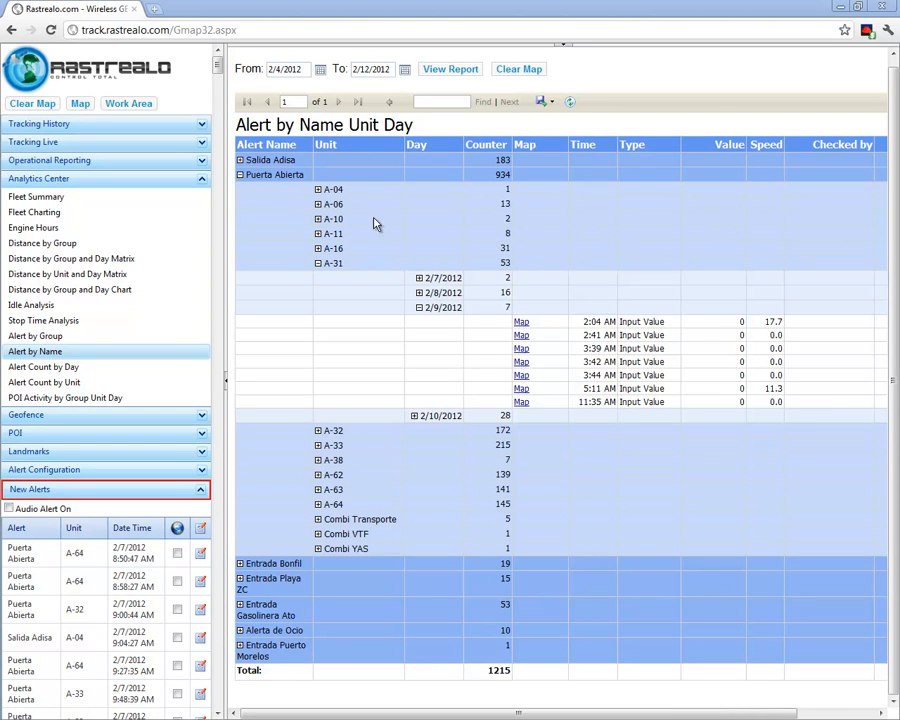
pyautogui.click(520, 324)
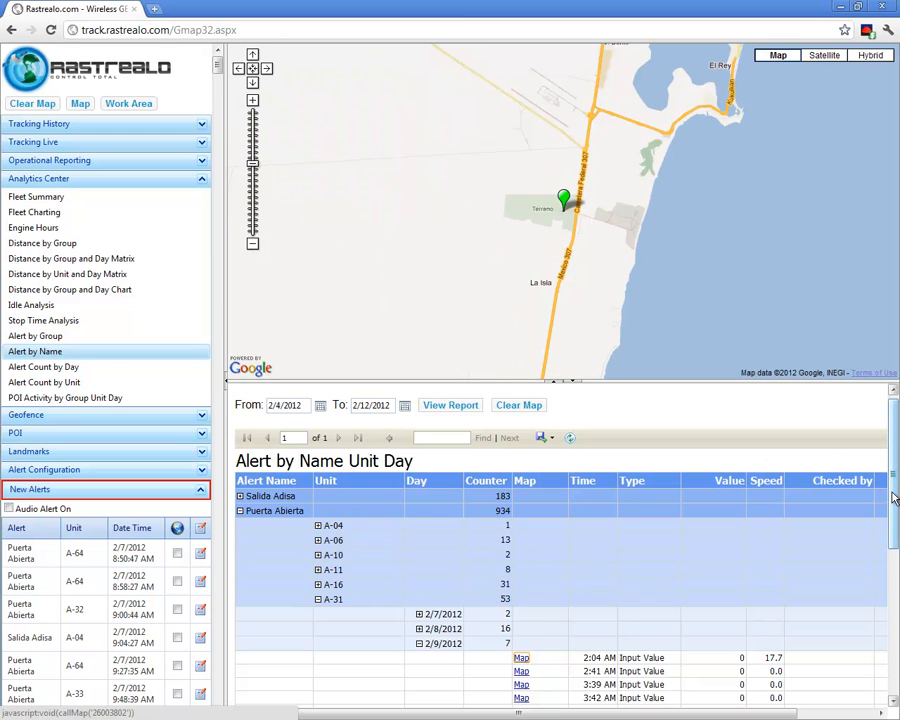
pyautogui.scroll(-3, 884, 580)
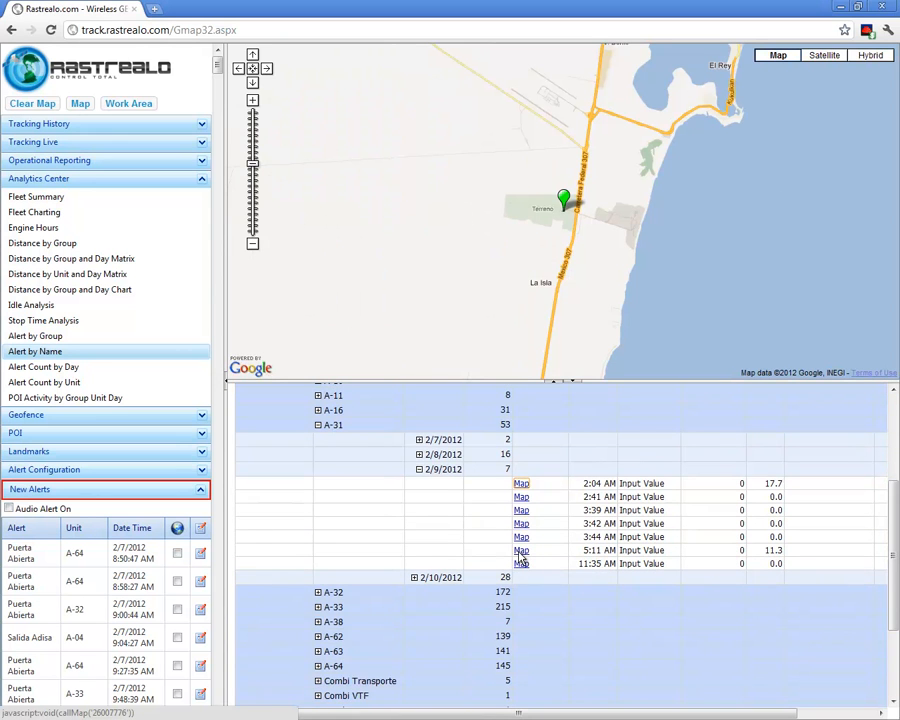
pyautogui.click(520, 553)
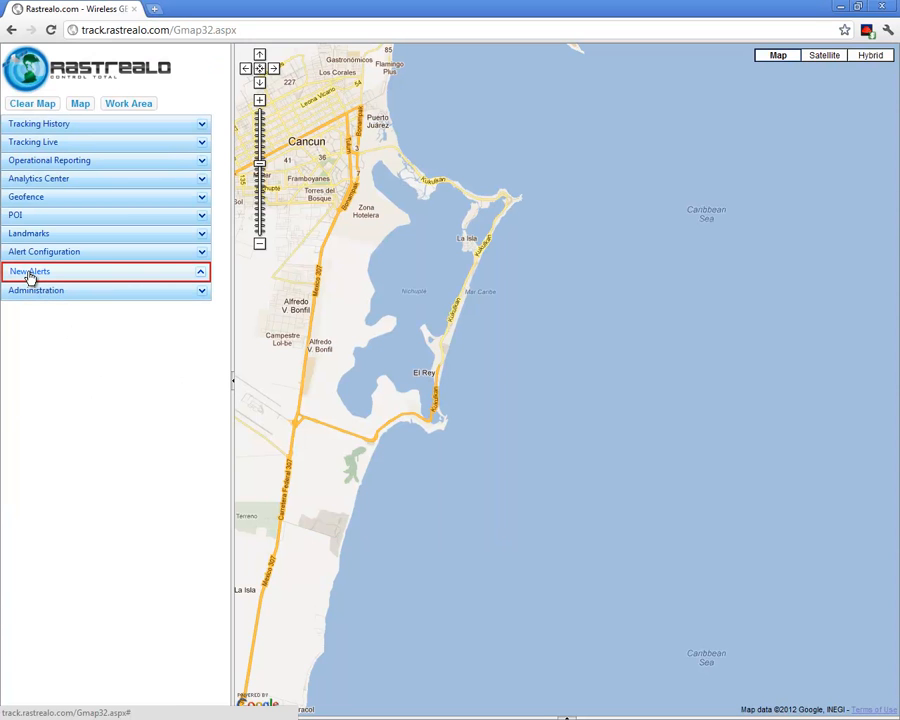
# Show unit 110's 6:57:00 AM Playacar alert from the new alerts on the map, view its details, and hide it again
pyautogui.click(30, 276)
pyautogui.scroll(-5, 30, 276)
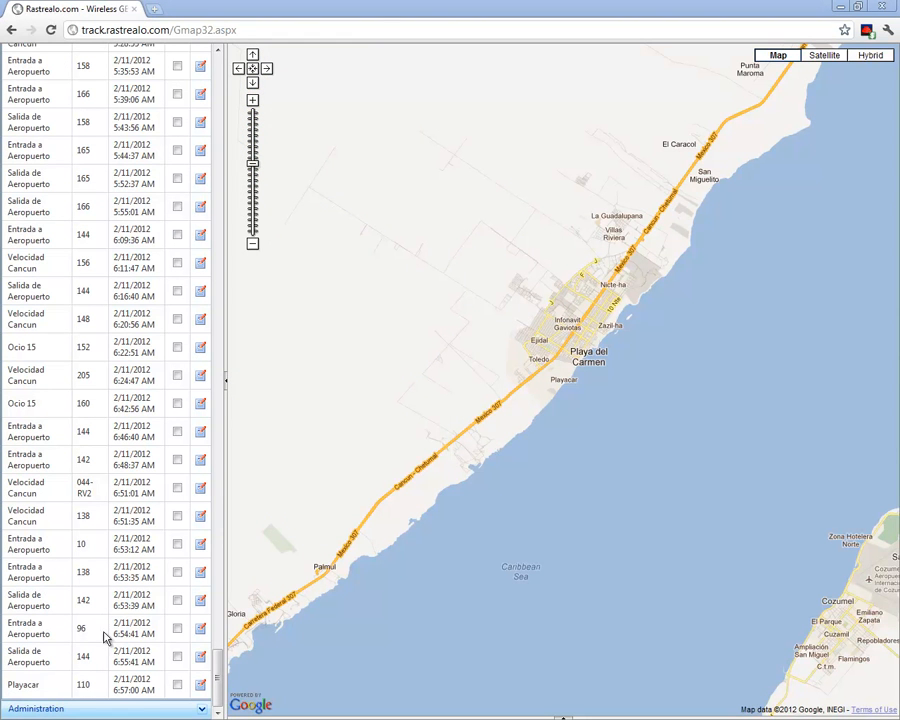
pyautogui.click(177, 684)
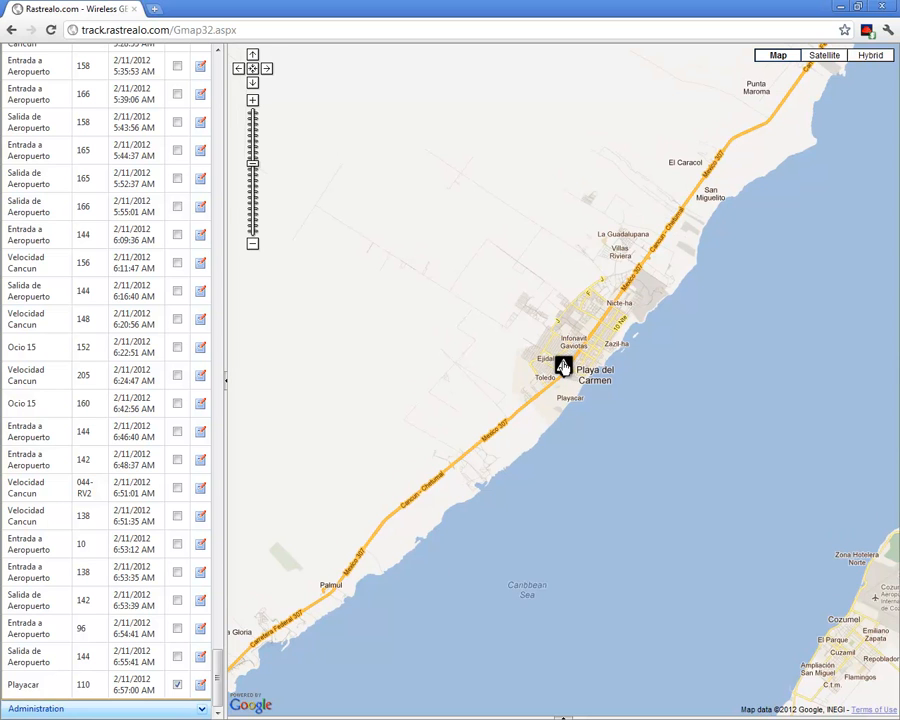
pyautogui.click(563, 367)
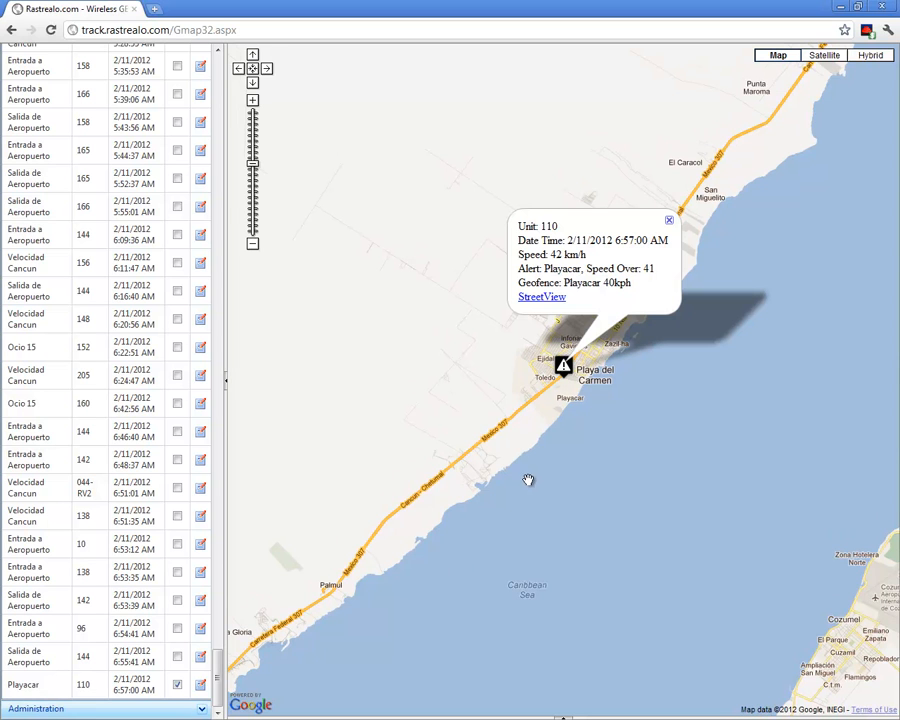
pyautogui.click(177, 684)
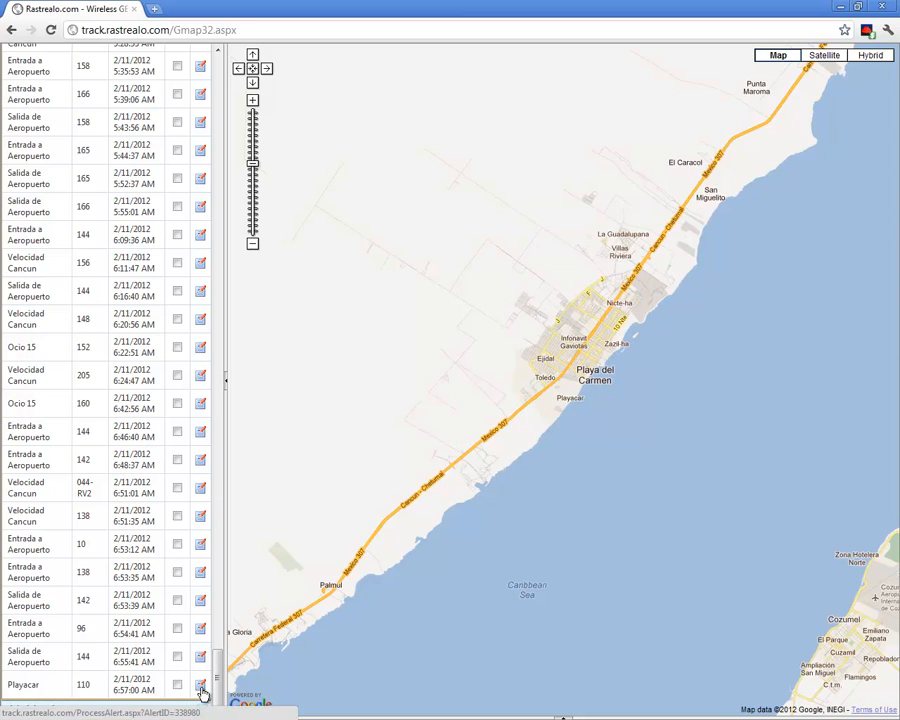
# Process unit 110's 6:57:00 AM Playacar alert with the comment "Ok", mark it as processed and load the next alert
pyautogui.click(200, 686)
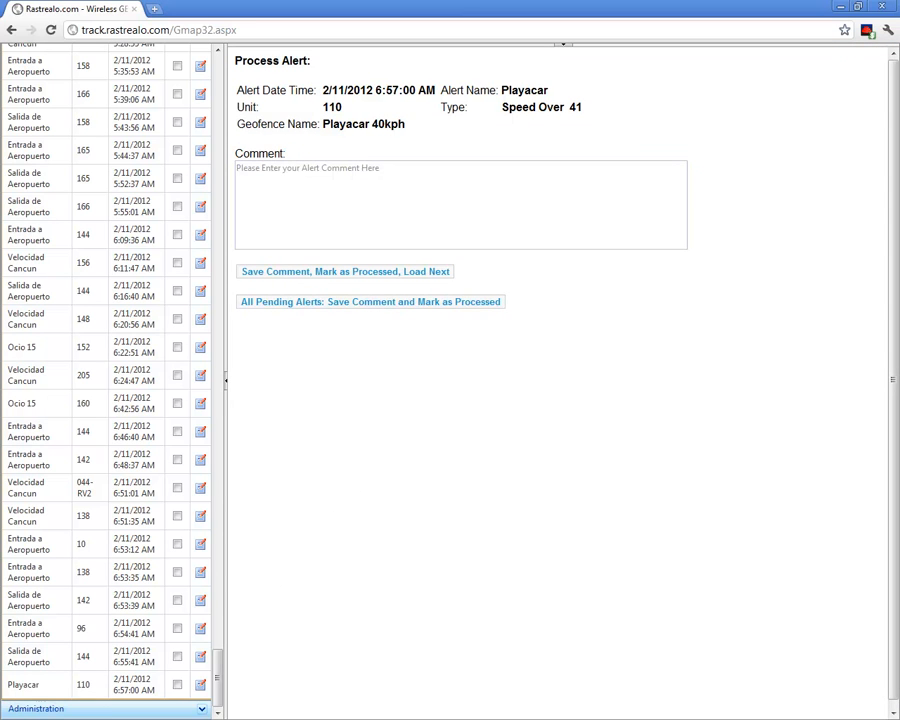
pyautogui.click(342, 199)
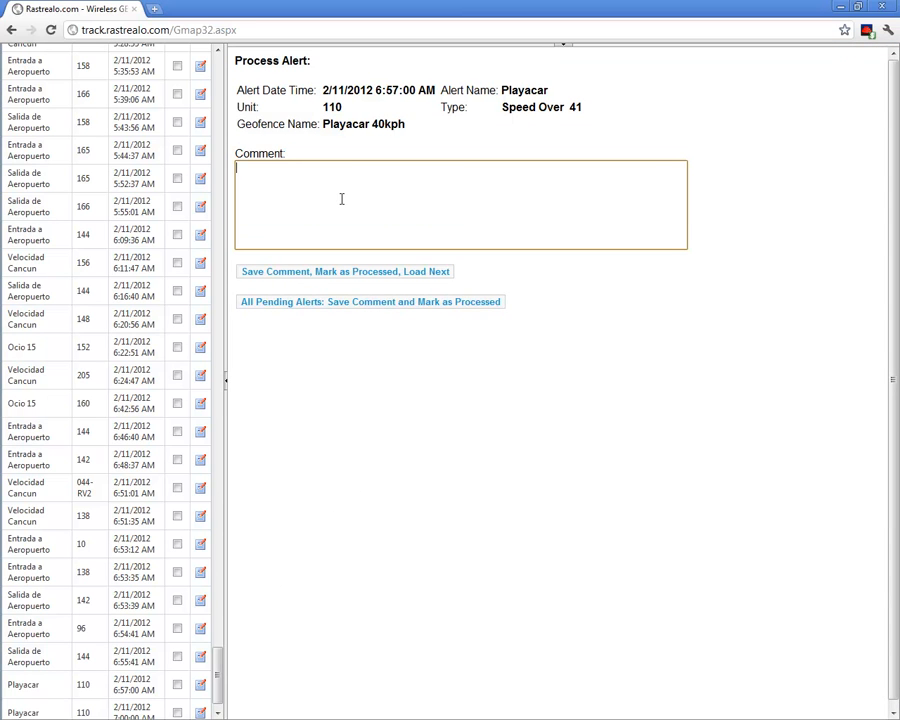
pyautogui.write('Ok')
pyautogui.click(349, 275)
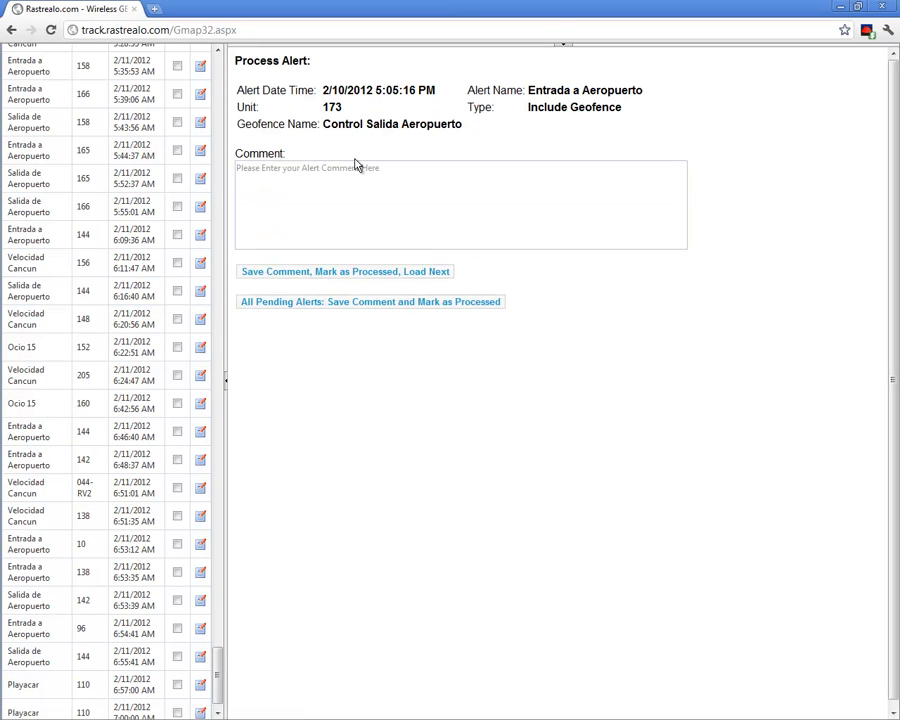
pyautogui.moveTo(216, 672); pyautogui.dragTo(215, 678)
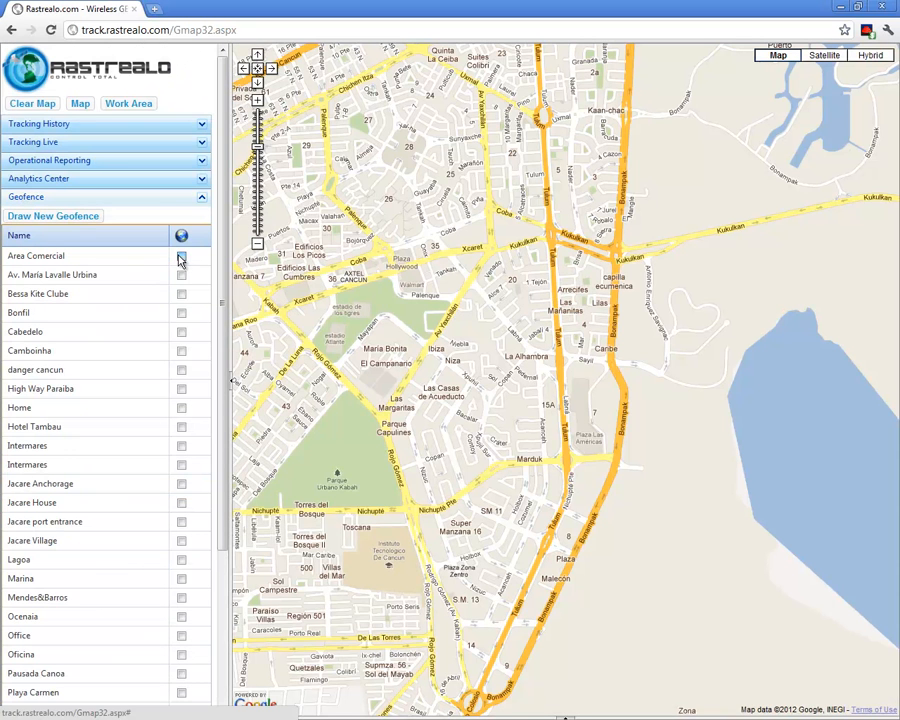
# Review the geographic area, time restrictions and assigned units of the Speed Playa del Carmen alert
pyautogui.click(181, 256)
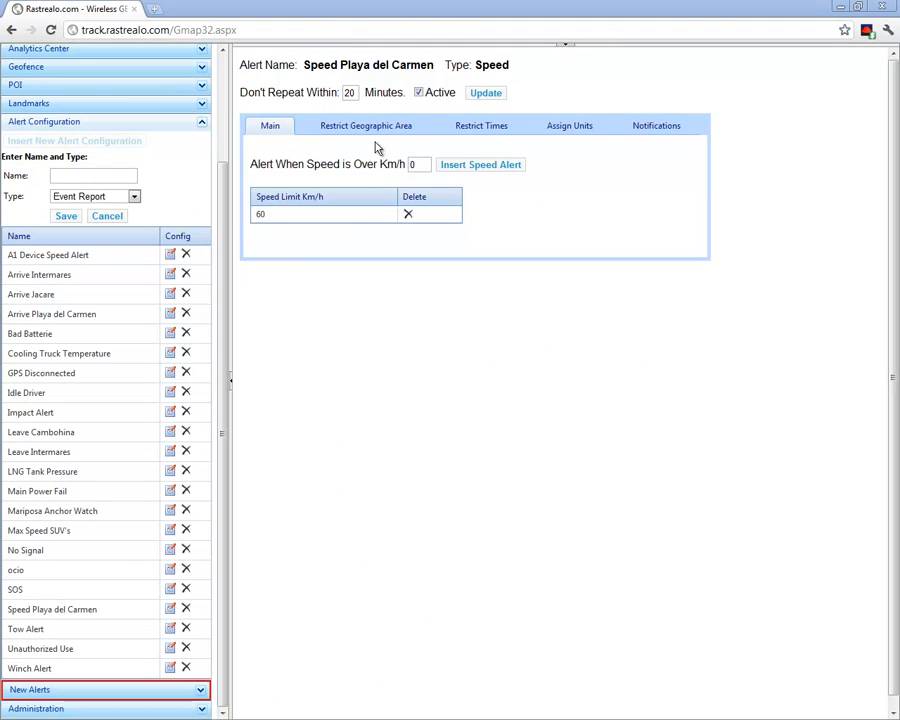
pyautogui.click(383, 128)
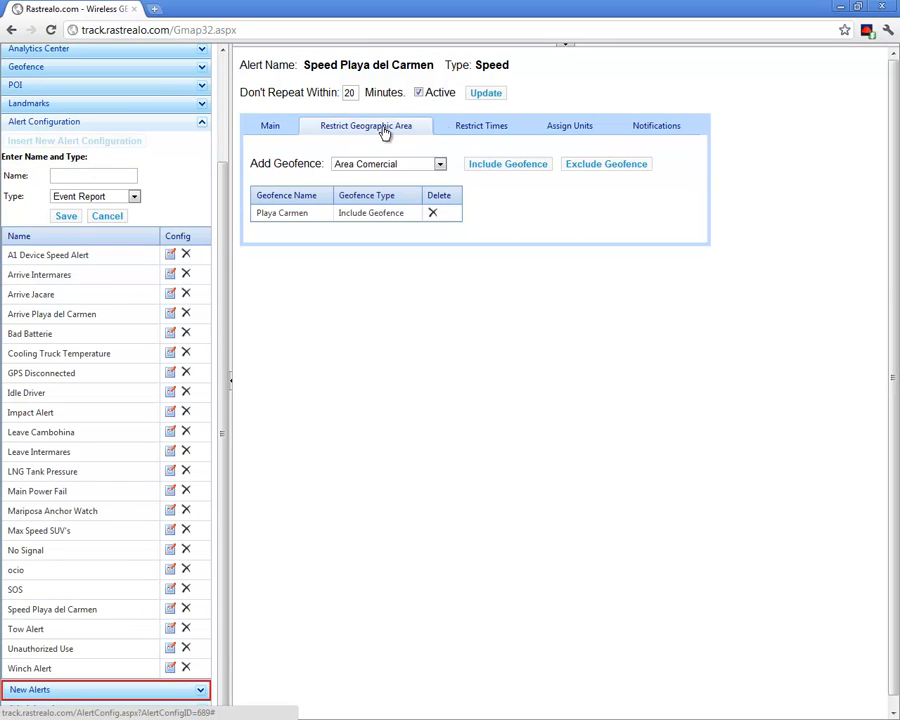
pyautogui.click(483, 133)
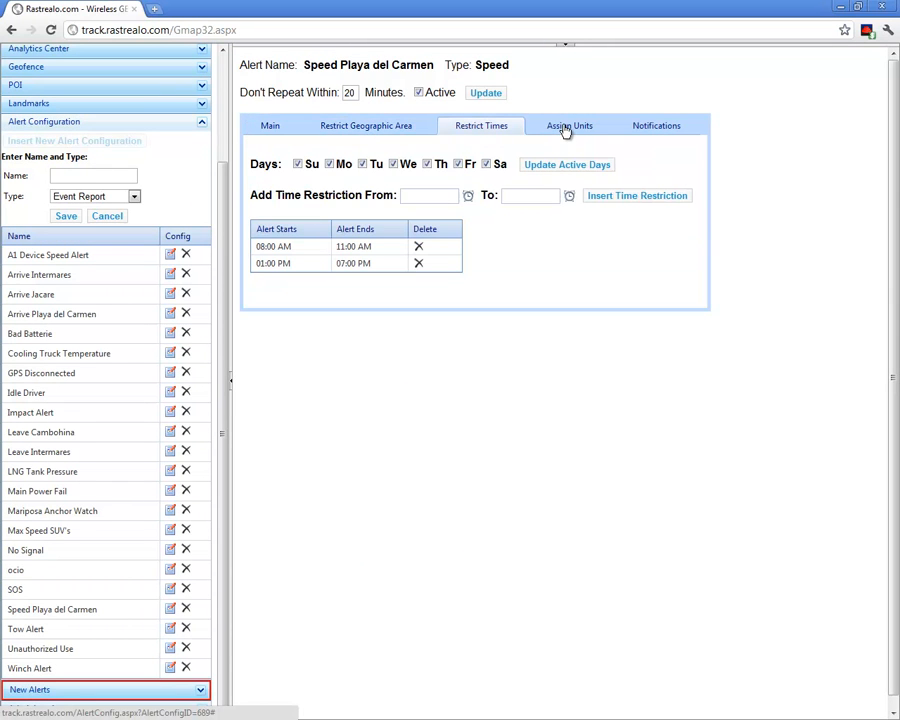
pyautogui.click(568, 129)
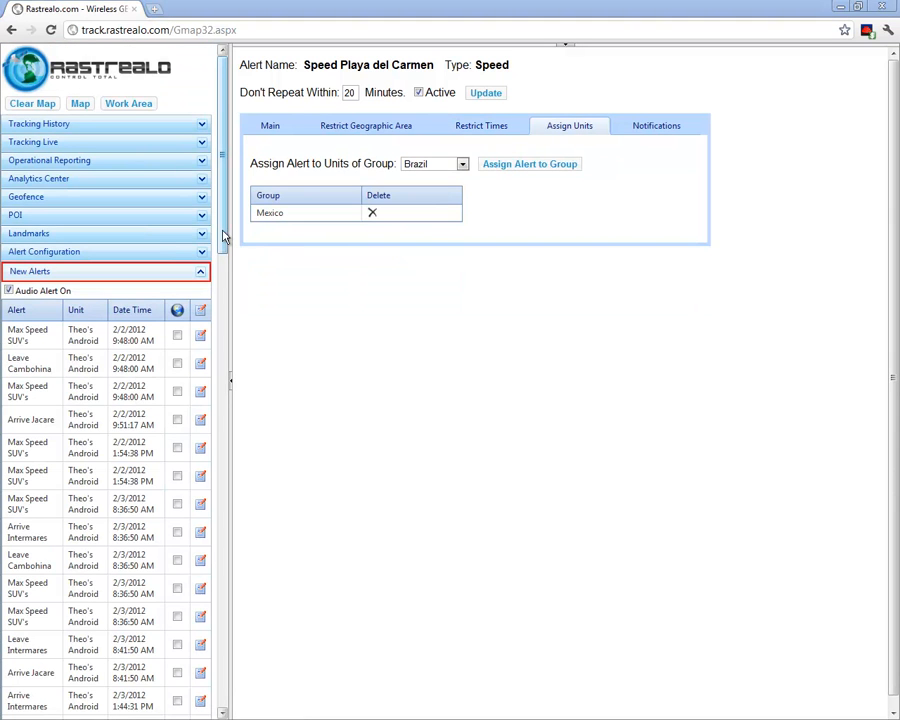
# Find the most recent Unauthorized Use alert of the CAN Bus unit among the new alerts
pyautogui.moveTo(225, 234); pyautogui.dragTo(251, 697)
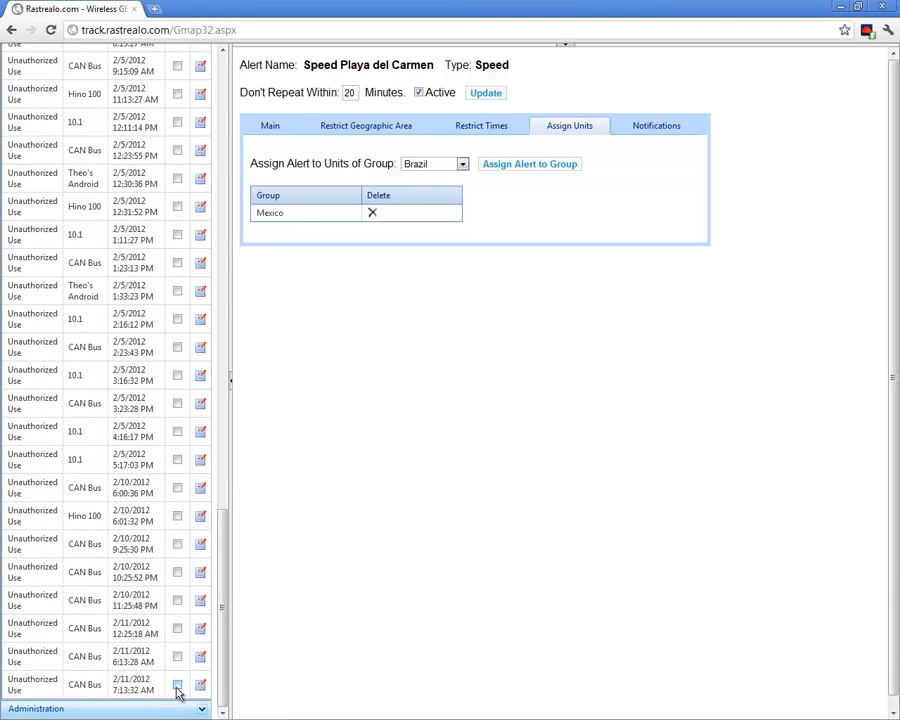